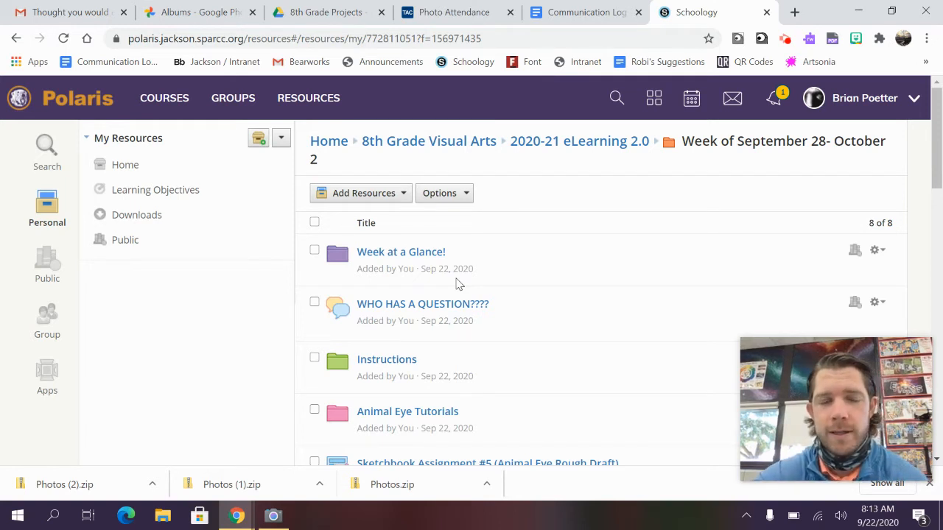
Step: Open the IMAGE TEMPLATE link from Schoology's Animal Eye Tutorials folder in a new tab
{"action": "scroll", "coordinate": [482, 280], "scroll_direction": "down", "scroll_amount": 1}
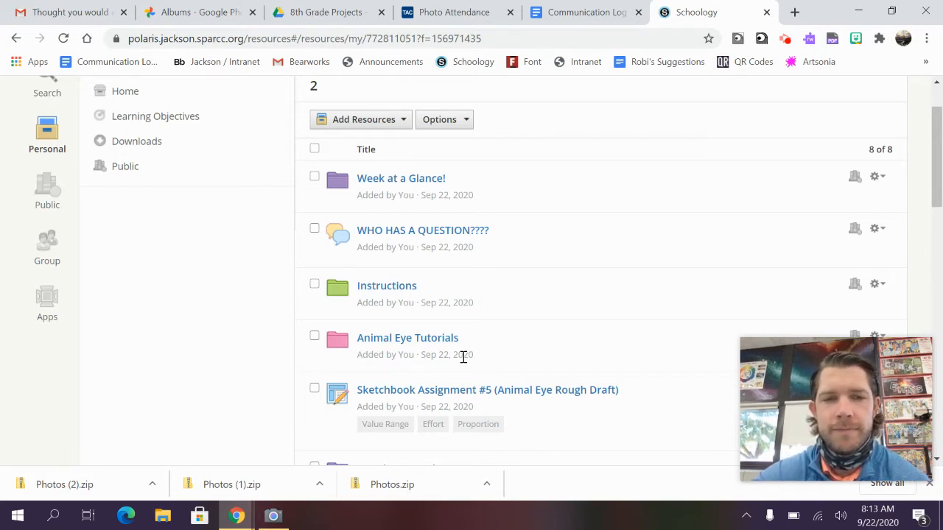
{"action": "scroll", "coordinate": [473, 300], "scroll_direction": "up", "scroll_amount": 1}
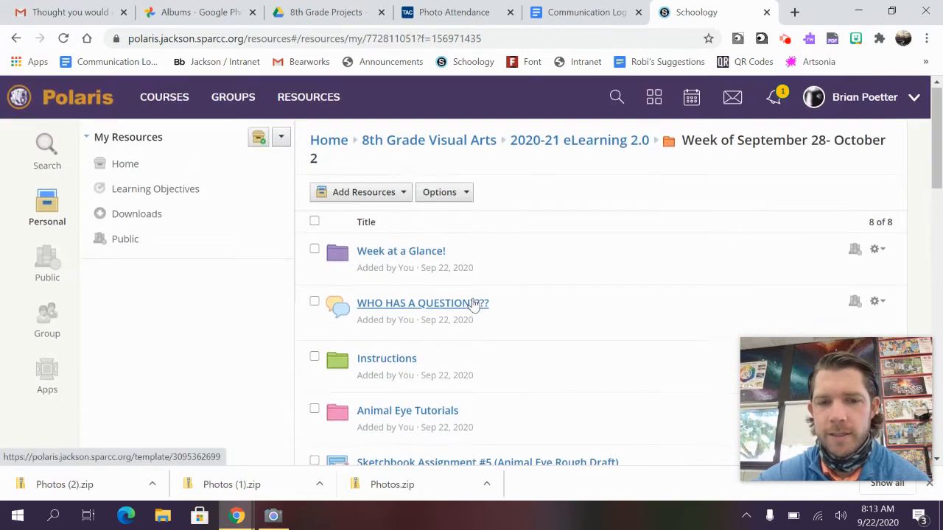
{"action": "scroll", "coordinate": [474, 303], "scroll_direction": "up", "scroll_amount": 1}
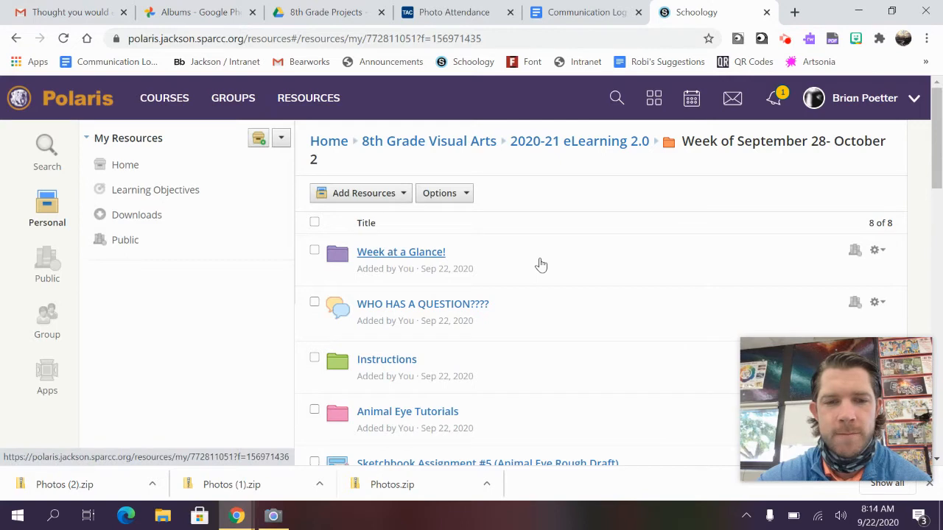
{"action": "scroll", "coordinate": [540, 265], "scroll_direction": "down", "scroll_amount": 1}
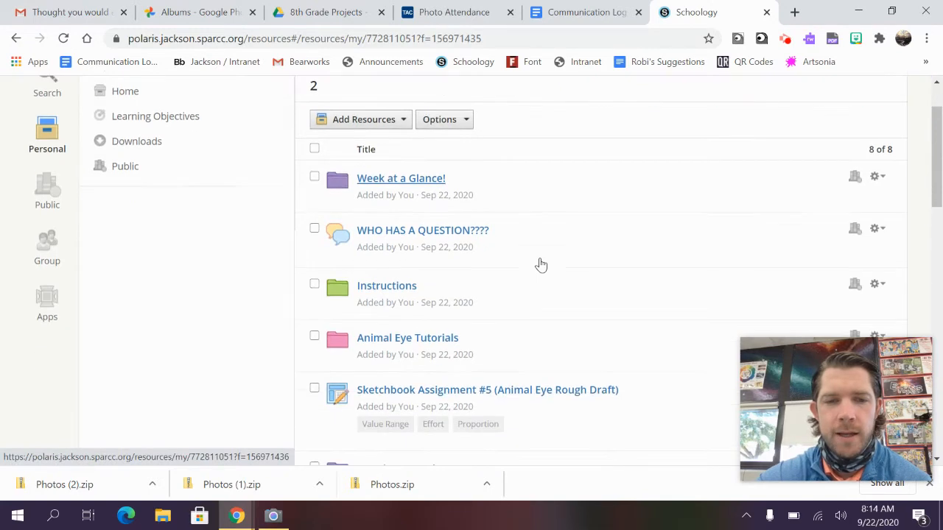
{"action": "left_click", "coordinate": [407, 337]}
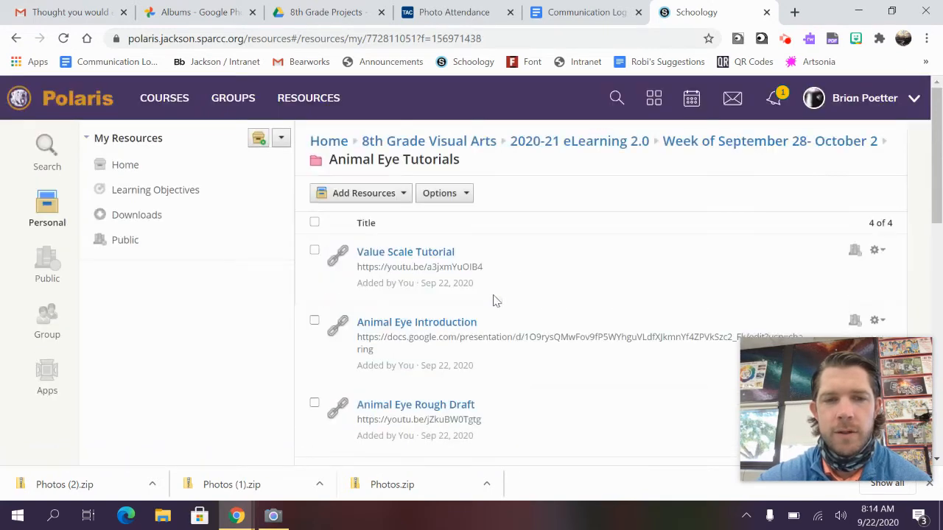
{"action": "scroll", "coordinate": [515, 282], "scroll_direction": "down", "scroll_amount": 3}
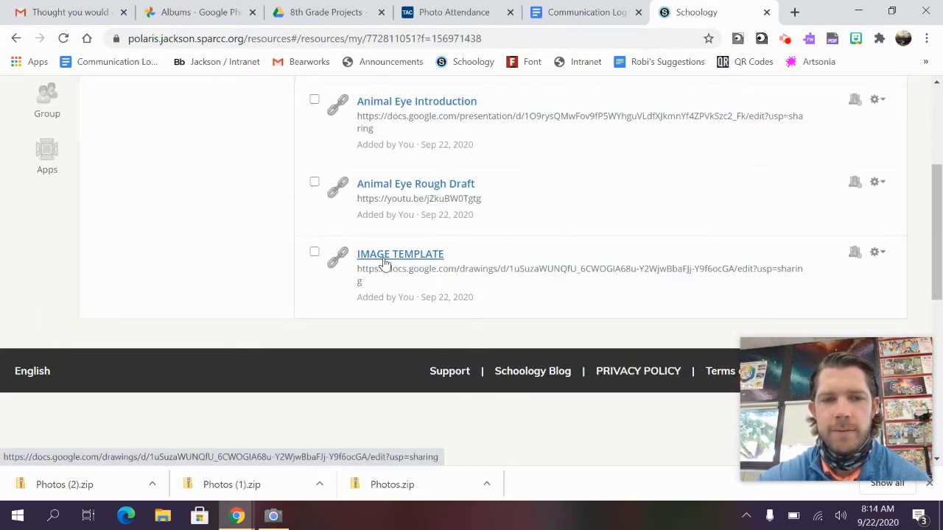
{"action": "left_click", "coordinate": [383, 258]}
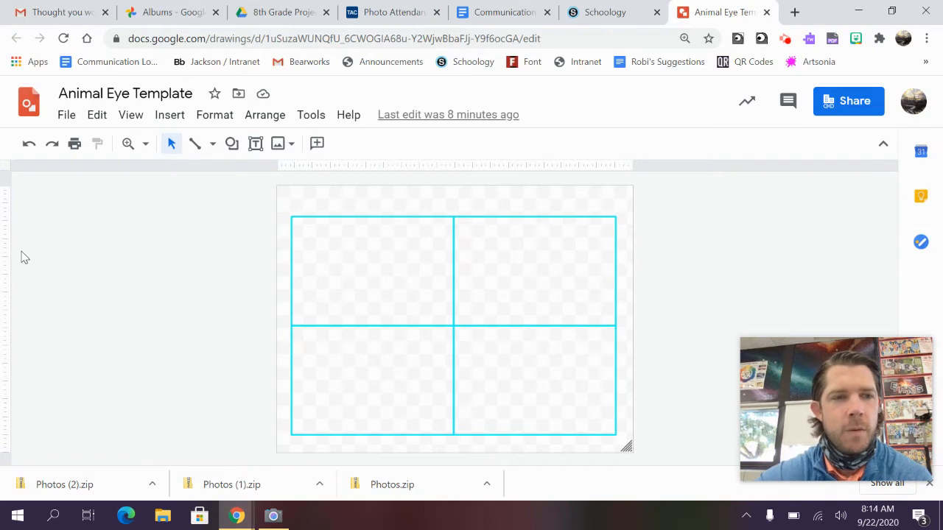
Step: Copy Animal Eye Template into 8th Grade Projects, replacing 'Copy of' with the student's name
{"action": "left_click", "coordinate": [67, 115]}
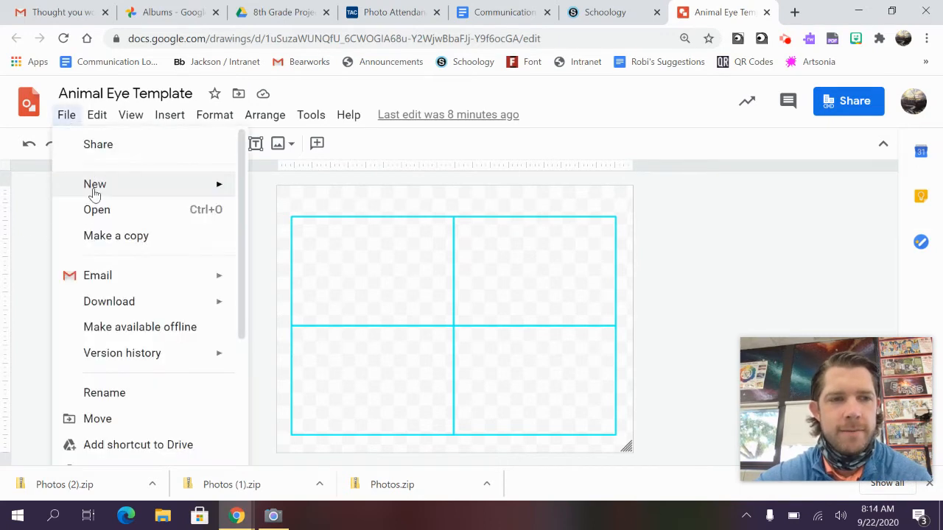
{"action": "left_click", "coordinate": [126, 238]}
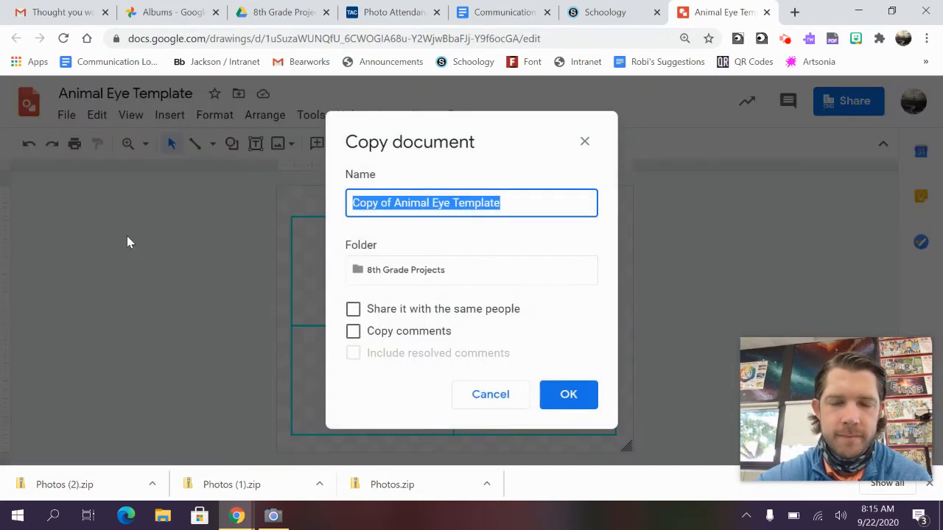
{"action": "left_click", "coordinate": [395, 204]}
{"action": "key", "text": "BackSpace"}
{"action": "key", "text": "BackSpace"}
{"action": "key", "text": "BackSpace"}
{"action": "key", "text": "BackSpace"}
{"action": "key", "text": "BackSpace"}
{"action": "key", "text": "BackSpace"}
{"action": "key", "text": "BackSpace"}
{"action": "key", "text": "BackSpace"}
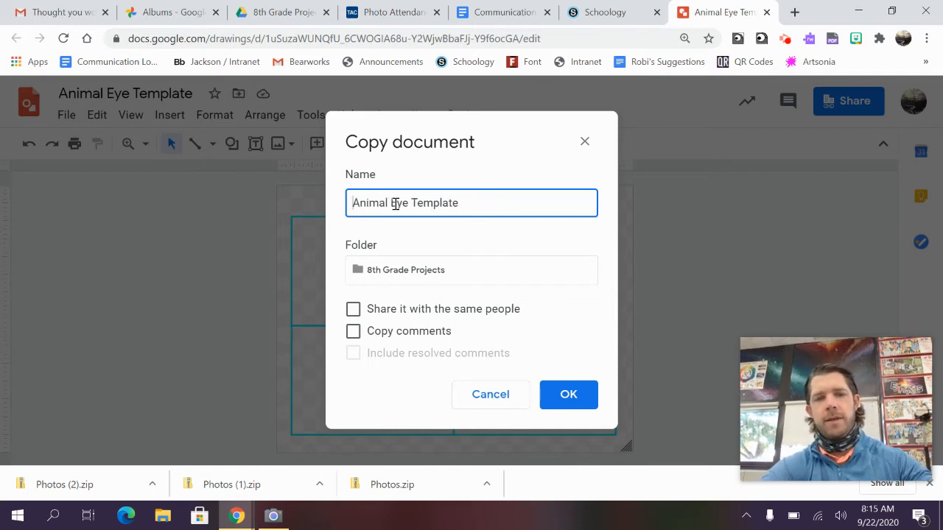
{"action": "type", "text": "Tylers"}
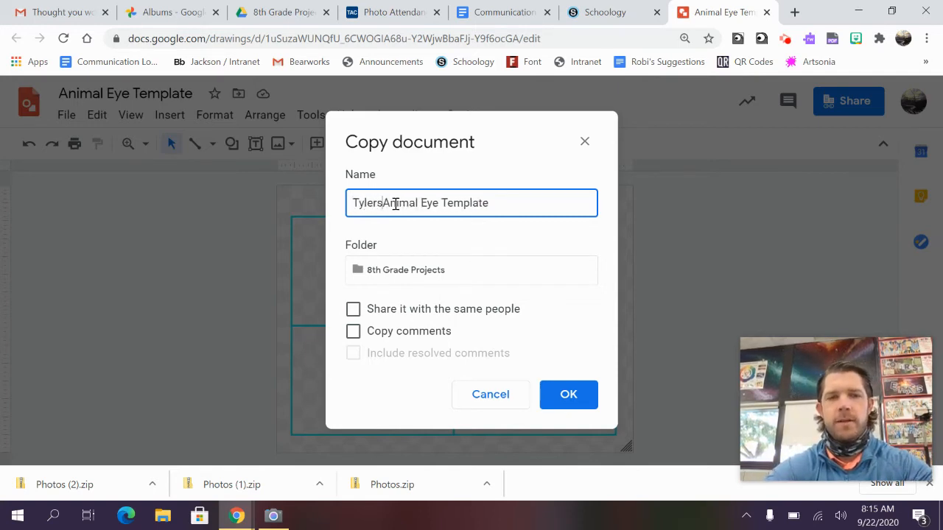
{"action": "key", "text": "BackSpace"}
{"action": "key", "text": "BackSpace"}
{"action": "type", "text": "'s"}
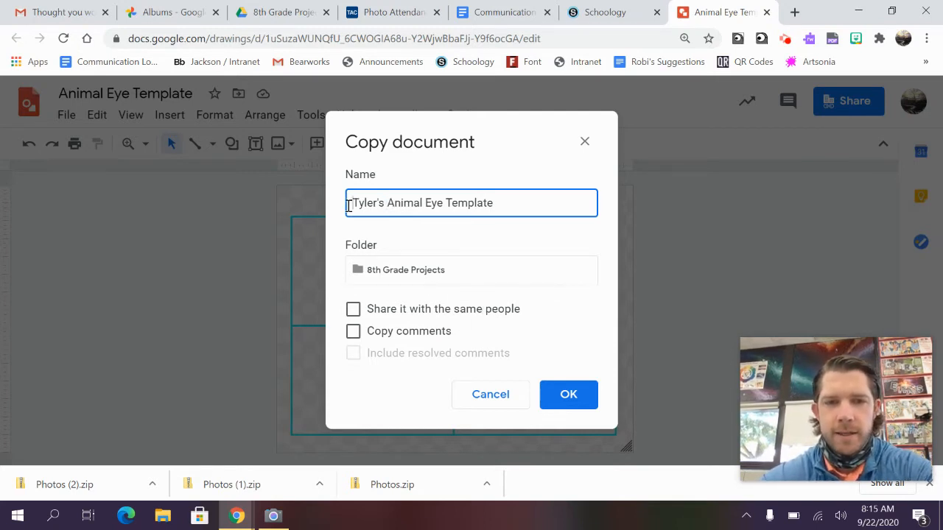
{"action": "left_click_drag", "start_coordinate": [348, 205], "coordinate": [513, 198]}
{"action": "left_click", "coordinate": [513, 197]}
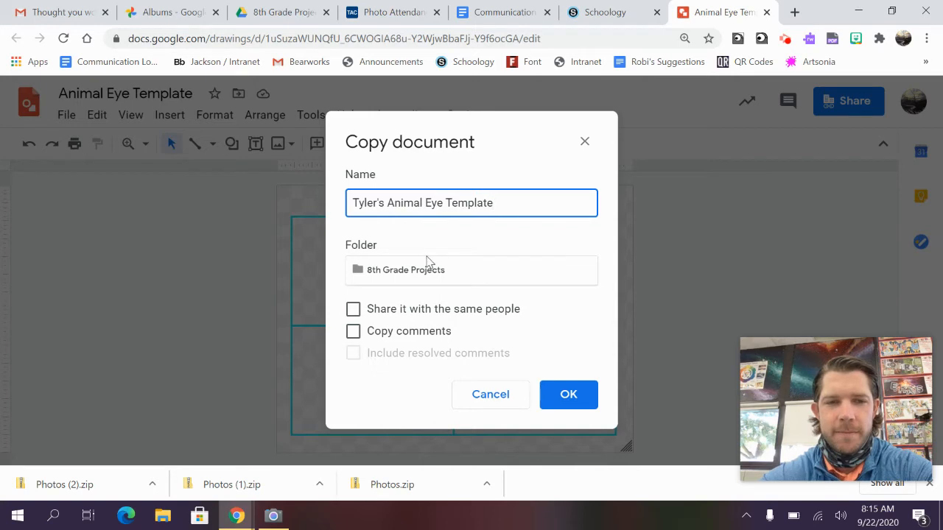
{"action": "left_click", "coordinate": [577, 397]}
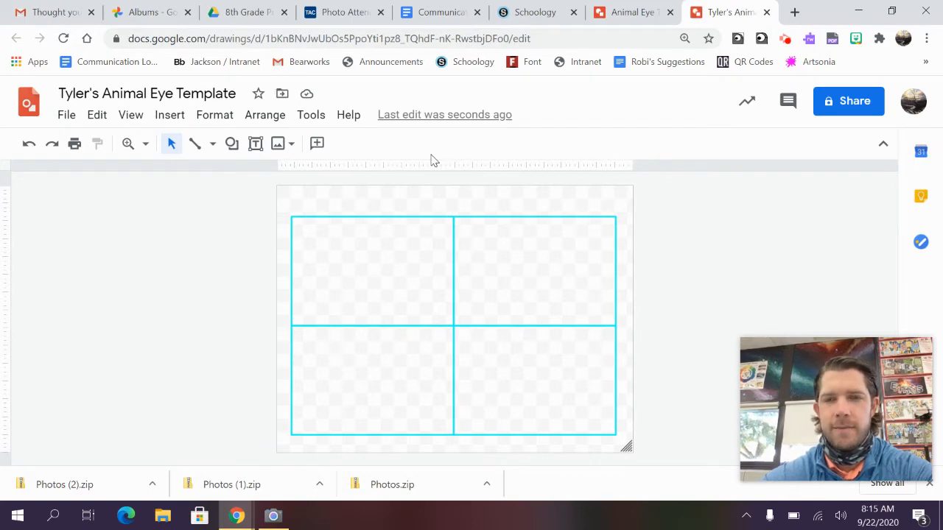
{"action": "left_click", "coordinate": [637, 14]}
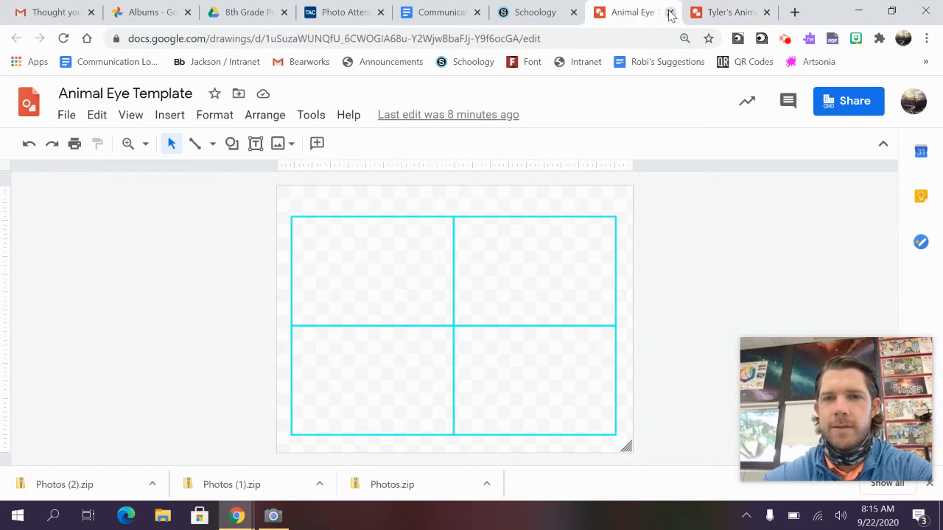
Step: Close the original Animal Eye Template tab, keeping the personal copy open
{"action": "left_click", "coordinate": [669, 12]}
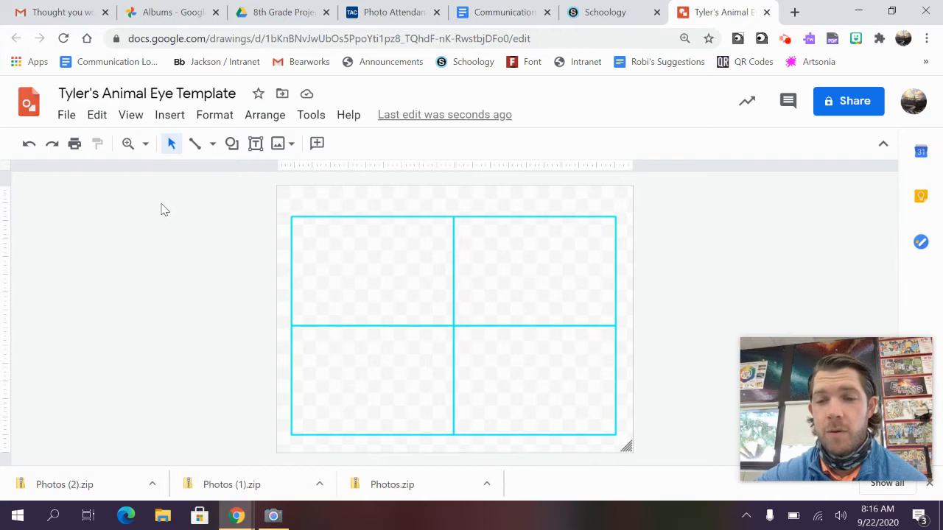
Step: In Google Photos Albums, open Polaris Videos and view the crocodile eye photo full-size
{"action": "left_click", "coordinate": [185, 20]}
{"action": "scroll", "coordinate": [413, 221], "scroll_direction": "down", "scroll_amount": 5}
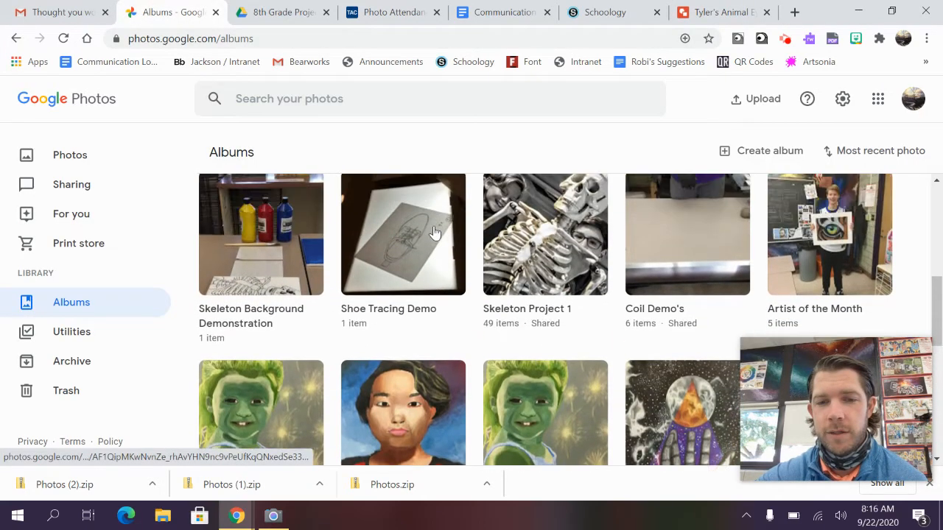
{"action": "scroll", "coordinate": [397, 287], "scroll_direction": "up", "scroll_amount": 5}
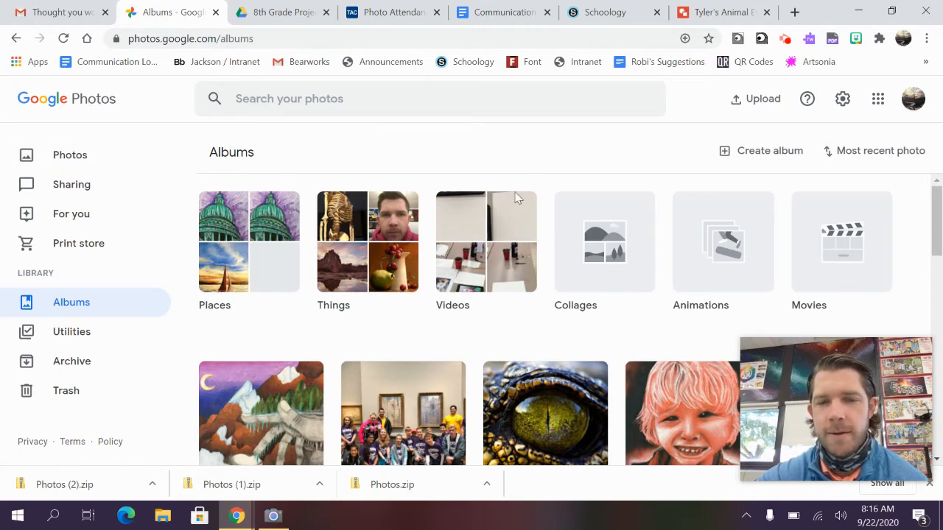
{"action": "left_click", "coordinate": [540, 404]}
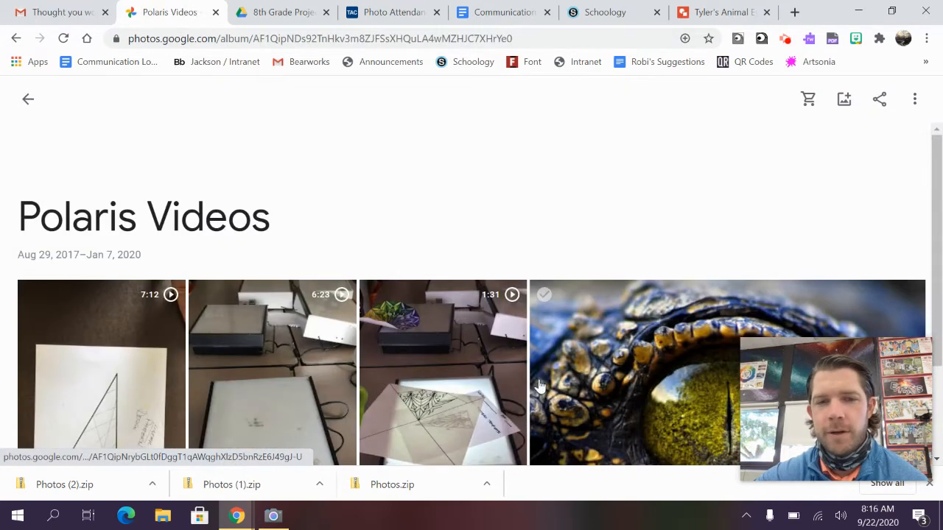
{"action": "left_click", "coordinate": [630, 371]}
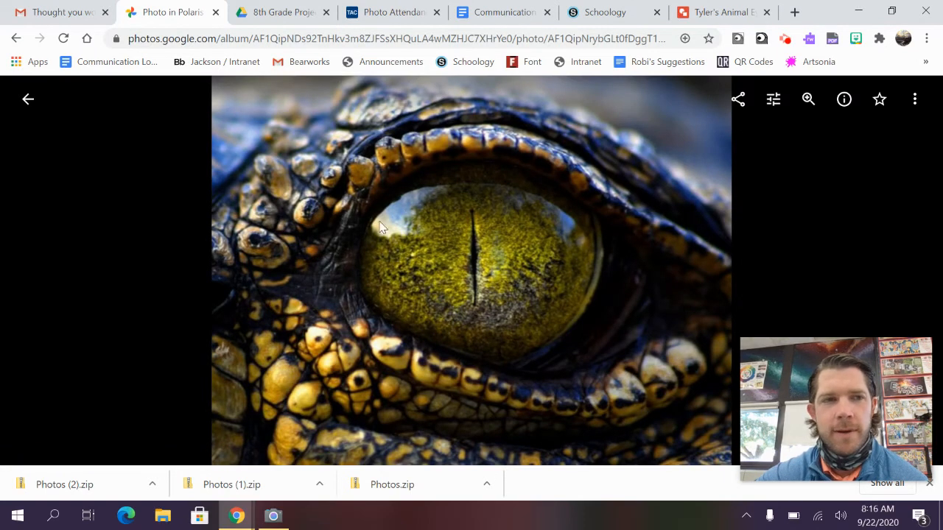
Step: Make the crocodile eye photo black-and-white with the Eiffel filter
{"action": "left_click", "coordinate": [773, 101]}
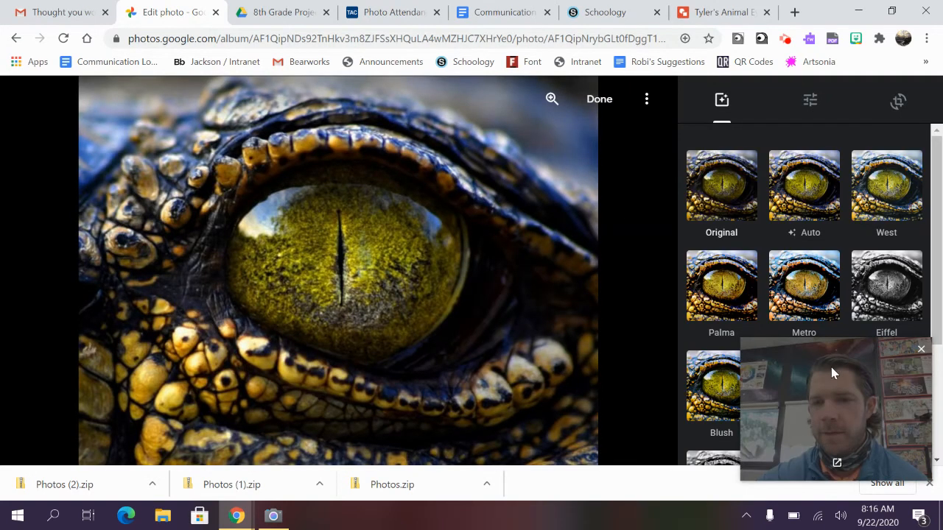
{"action": "left_click_drag", "start_coordinate": [831, 368], "coordinate": [130, 352]}
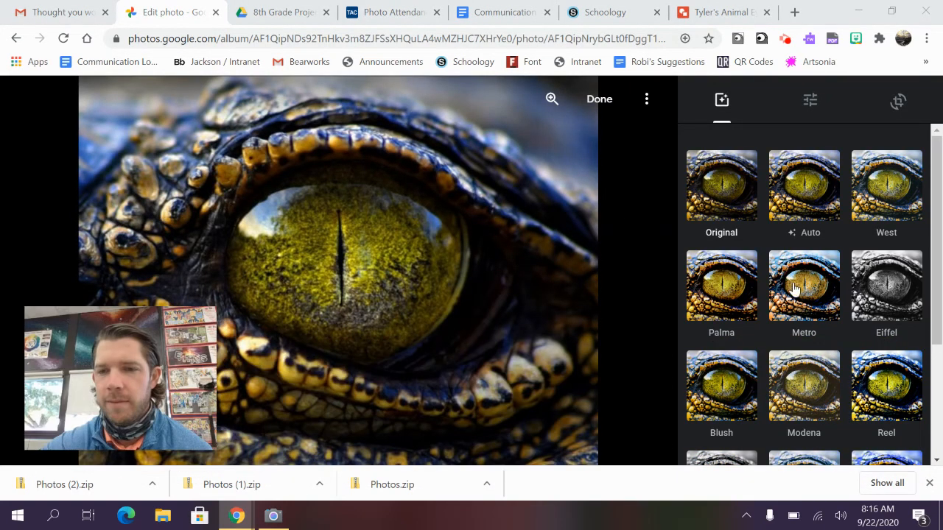
{"action": "left_click", "coordinate": [852, 287]}
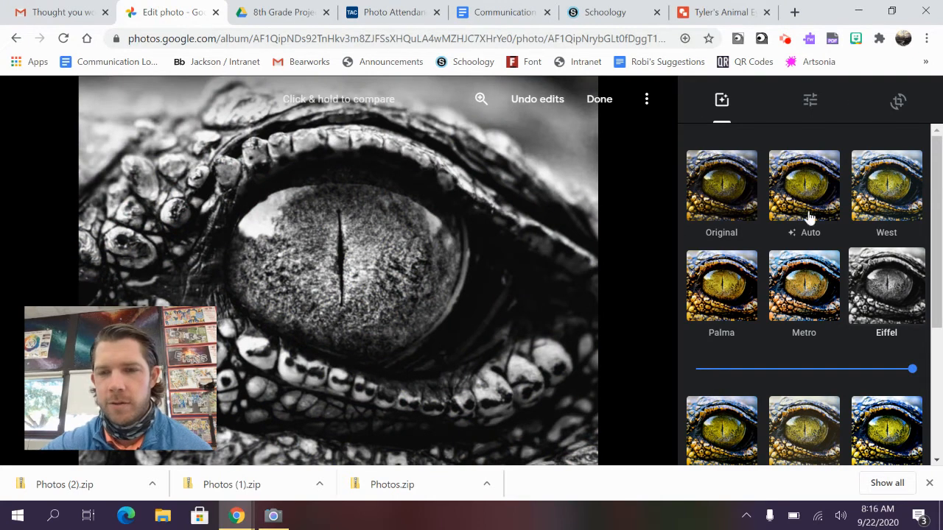
Step: Raise Pop to maximum, lower Light slightly, save, and return to the Polaris Videos album
{"action": "left_click", "coordinate": [810, 102]}
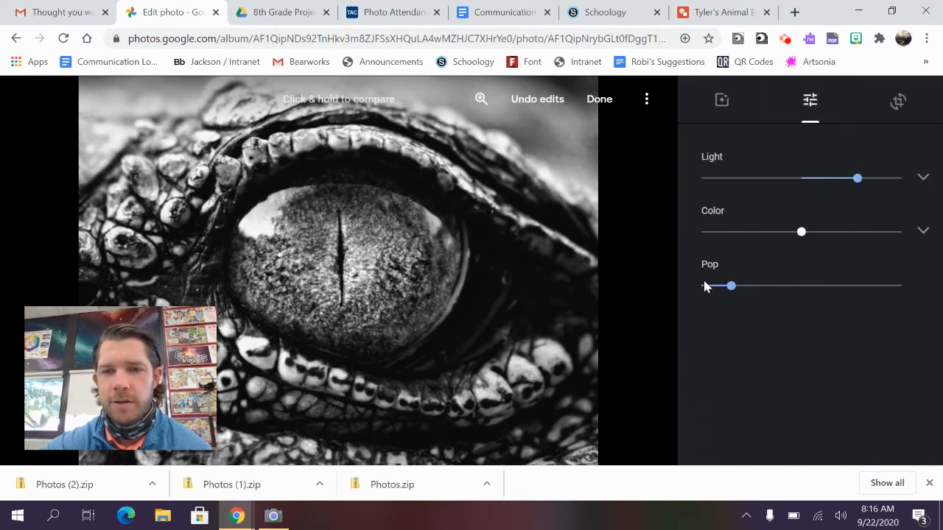
{"action": "left_click_drag", "start_coordinate": [729, 287], "coordinate": [898, 295]}
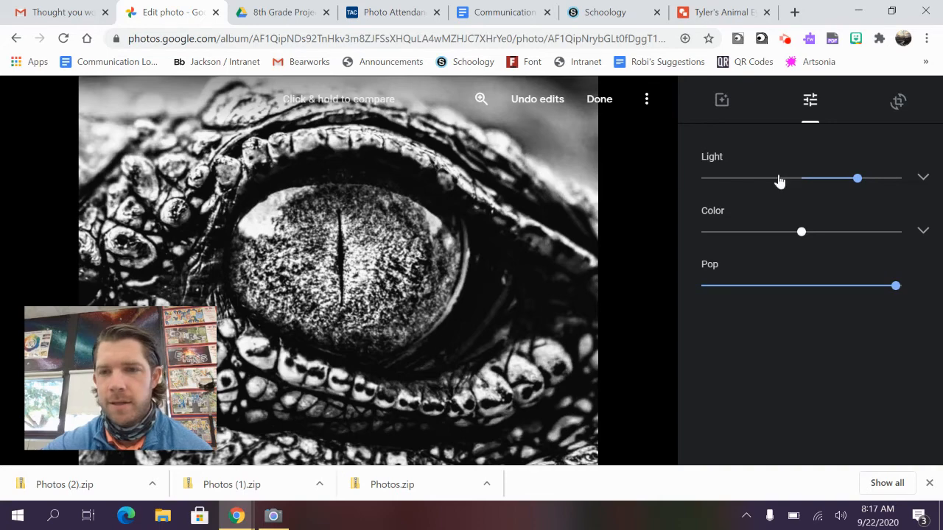
{"action": "mouse_move", "coordinate": [860, 187]}
{"action": "left_mouse_down"}
{"action": "mouse_move", "coordinate": [710, 184]}
{"action": "mouse_move", "coordinate": [864, 183]}
{"action": "mouse_move", "coordinate": [843, 184]}
{"action": "left_mouse_up"}
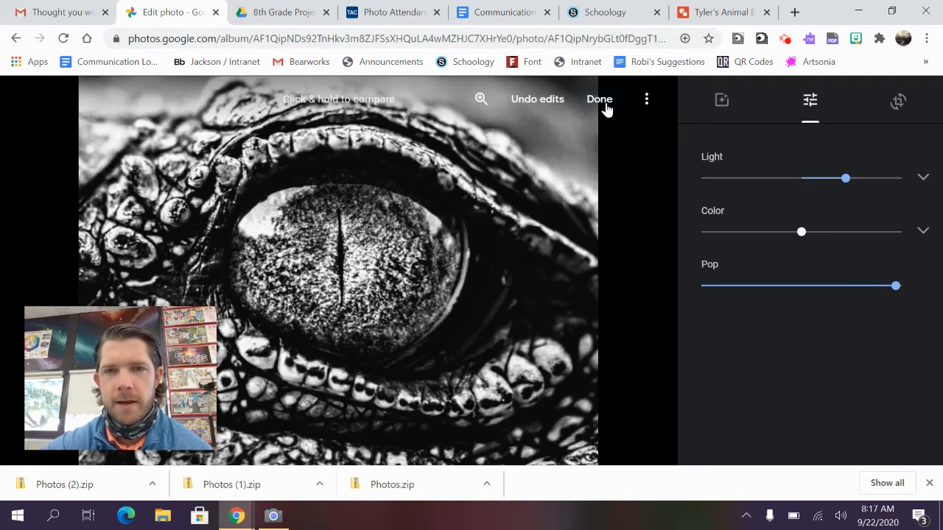
{"action": "left_click", "coordinate": [599, 100]}
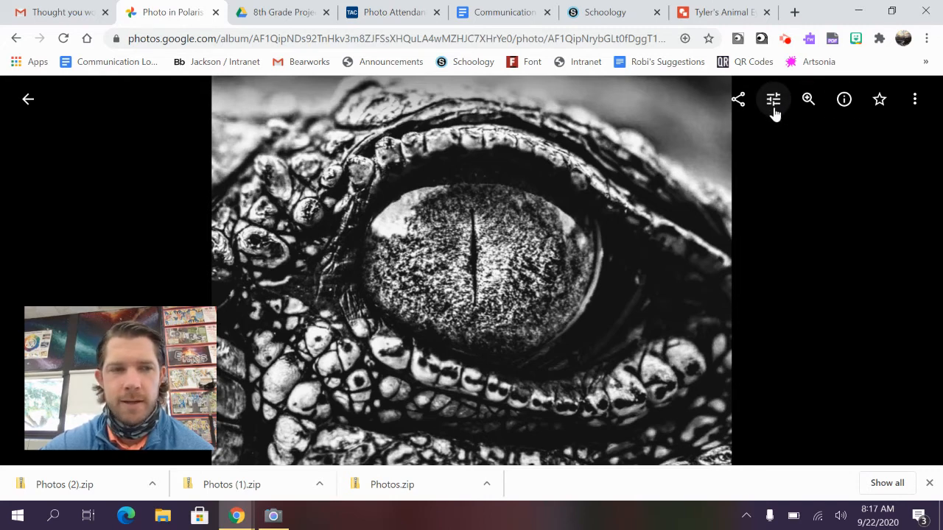
{"action": "left_click", "coordinate": [29, 100]}
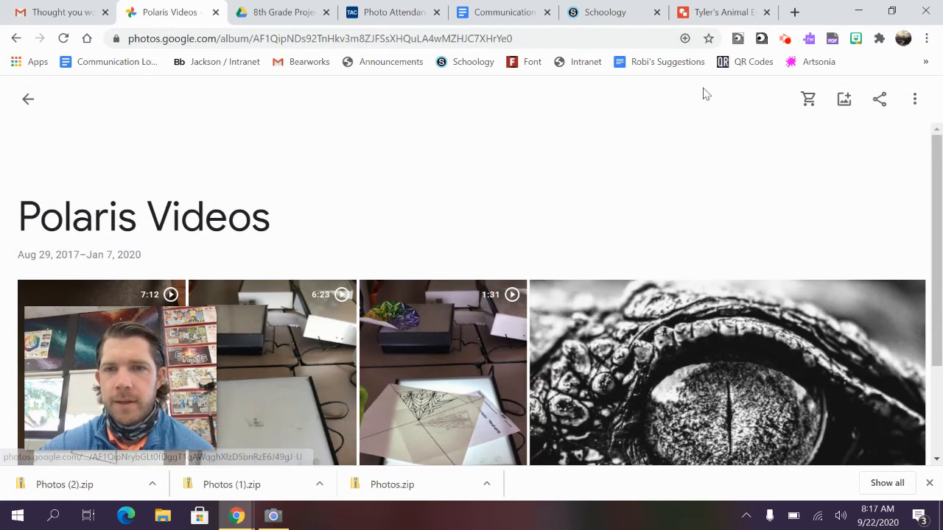
Step: In the template copy, bring up the Google Photos image picker via Insert > Image > Photos
{"action": "left_click", "coordinate": [711, 14]}
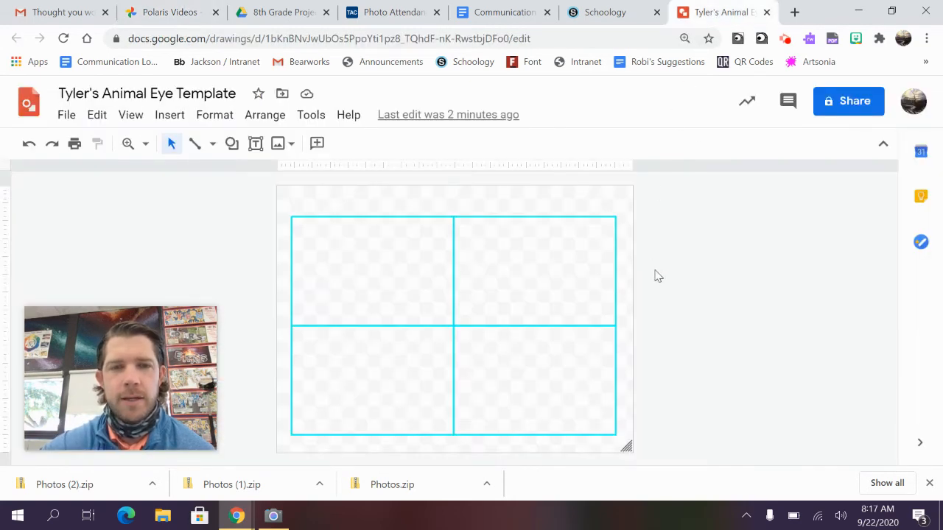
{"action": "left_click", "coordinate": [169, 115]}
{"action": "left_click_drag", "start_coordinate": [131, 364], "coordinate": [765, 337]}
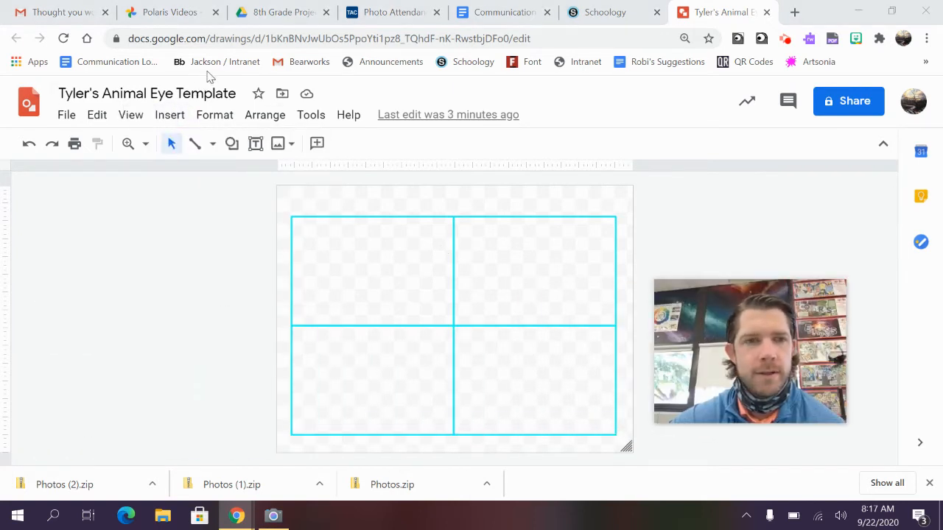
{"action": "left_click", "coordinate": [170, 115]}
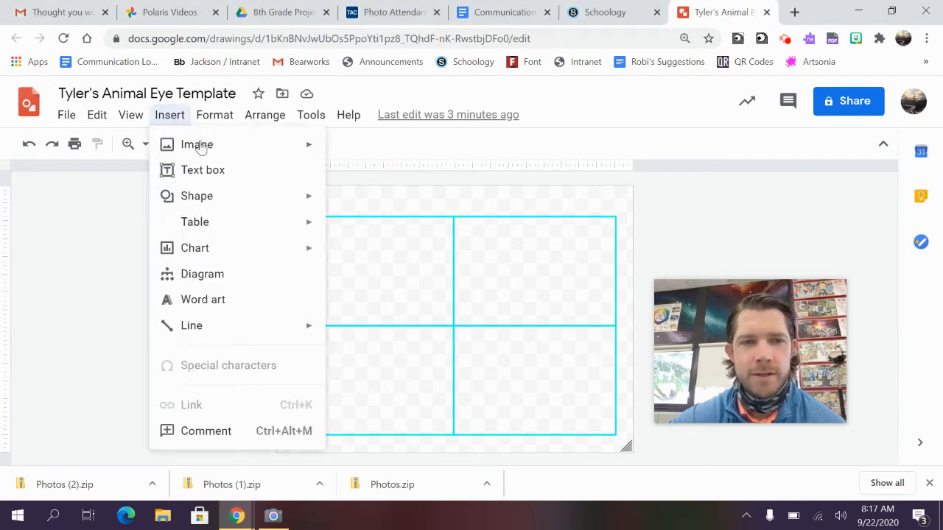
{"action": "mouse_move", "coordinate": [188, 145]}
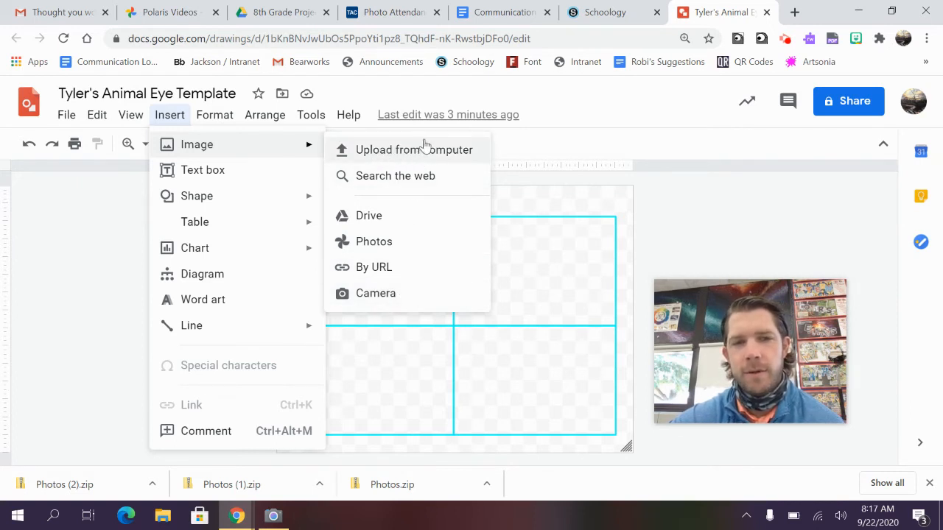
{"action": "left_click", "coordinate": [390, 249]}
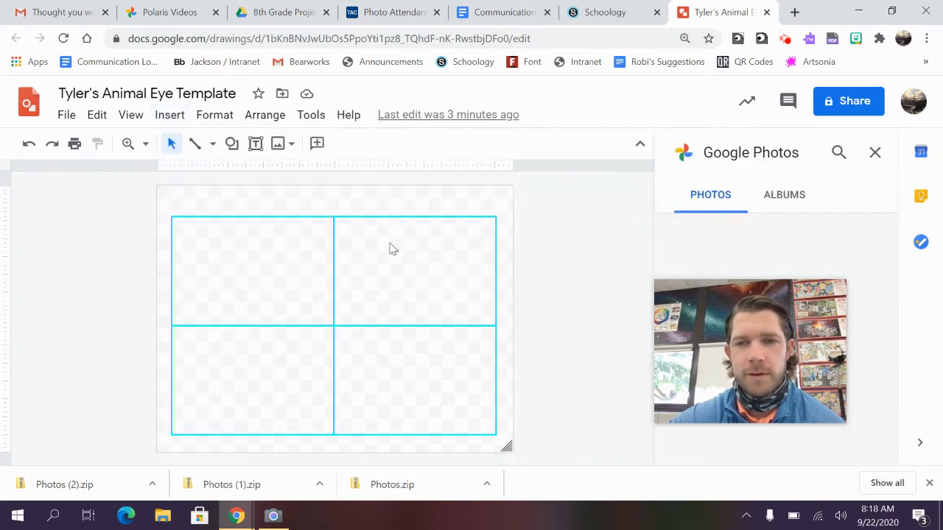
{"action": "left_click_drag", "start_coordinate": [764, 346], "coordinate": [156, 382]}
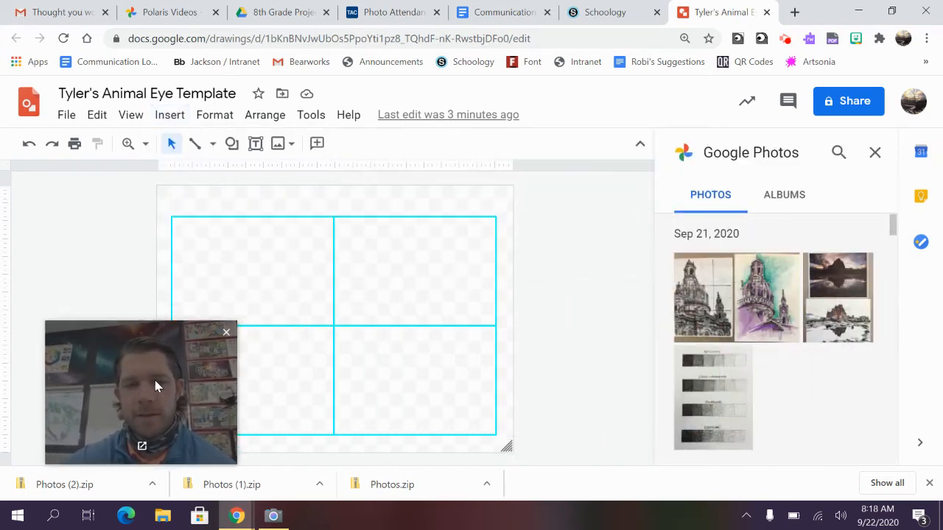
{"action": "scroll", "coordinate": [793, 381], "scroll_direction": "down", "scroll_amount": 10}
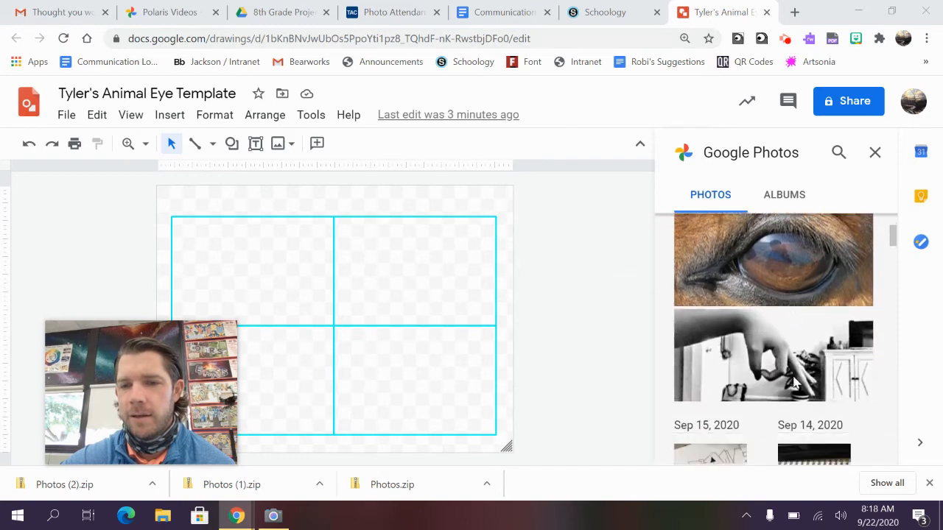
{"action": "scroll", "coordinate": [793, 383], "scroll_direction": "up", "scroll_amount": 9}
{"action": "scroll", "coordinate": [793, 388], "scroll_direction": "down", "scroll_amount": 2}
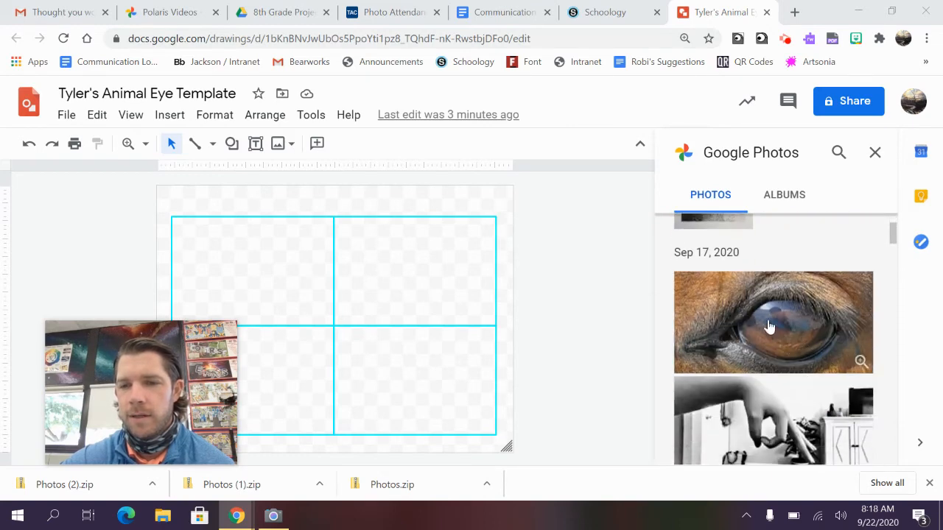
{"action": "scroll", "coordinate": [785, 302], "scroll_direction": "down", "scroll_amount": 8}
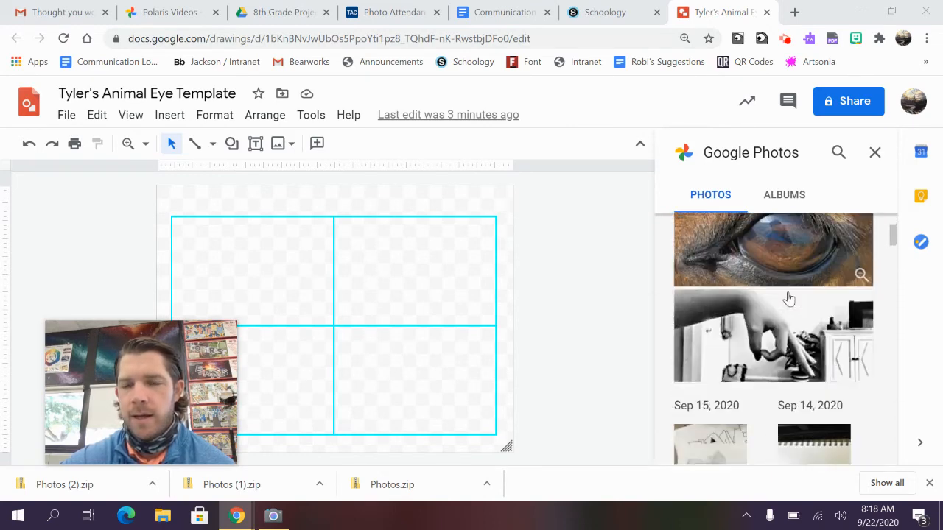
{"action": "scroll", "coordinate": [788, 300], "scroll_direction": "down", "scroll_amount": 15}
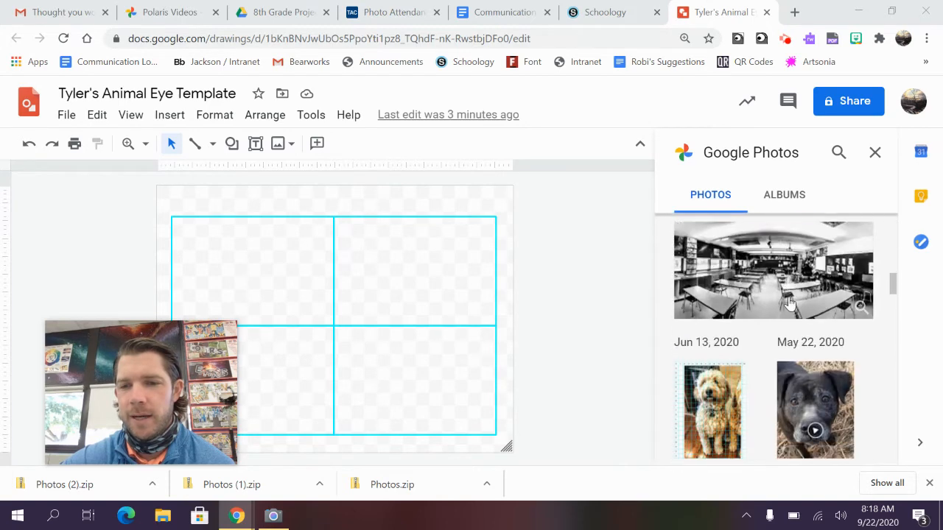
{"action": "scroll", "coordinate": [789, 305], "scroll_direction": "down", "scroll_amount": 10}
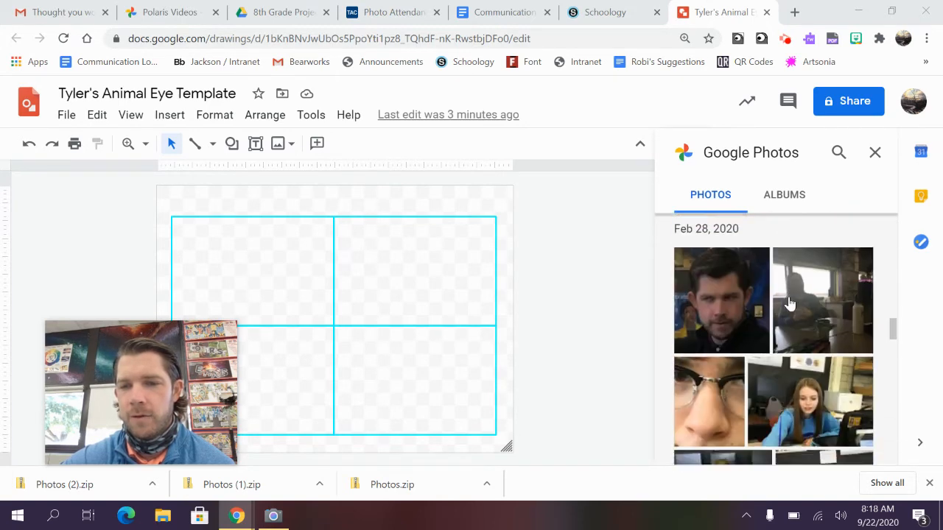
{"action": "scroll", "coordinate": [789, 304], "scroll_direction": "down", "scroll_amount": 10}
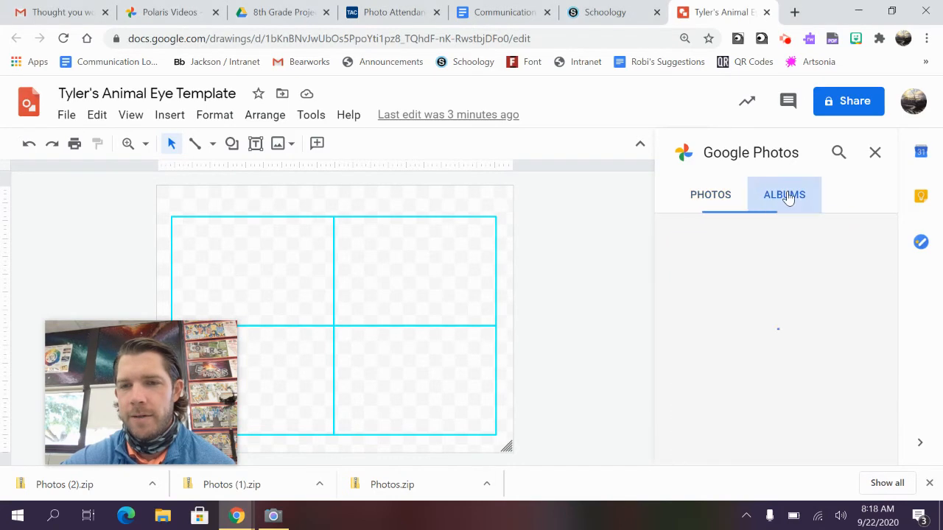
Step: Insert the crocodile eye photo from the Polaris Videos album
{"action": "left_click", "coordinate": [783, 195]}
{"action": "scroll", "coordinate": [751, 324], "scroll_direction": "down", "scroll_amount": 3}
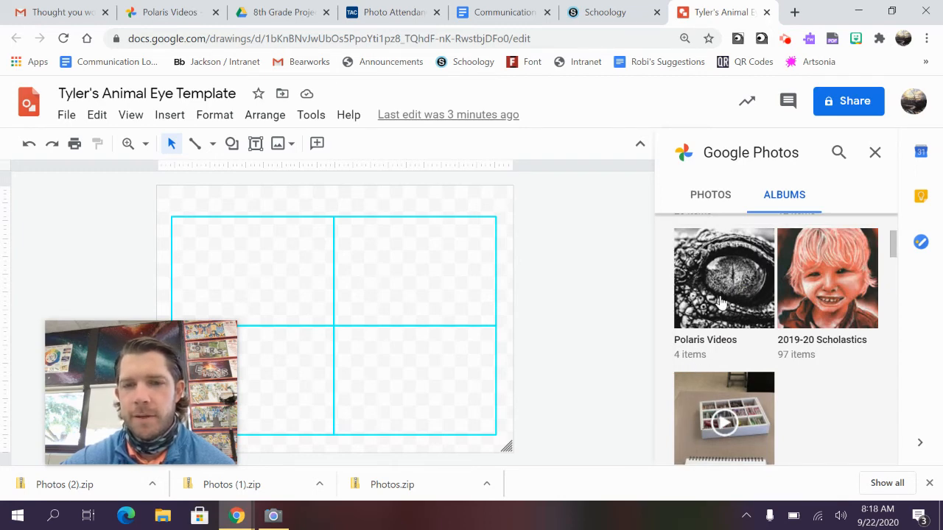
{"action": "scroll", "coordinate": [740, 299], "scroll_direction": "down", "scroll_amount": 2}
{"action": "scroll", "coordinate": [740, 298], "scroll_direction": "up", "scroll_amount": 3}
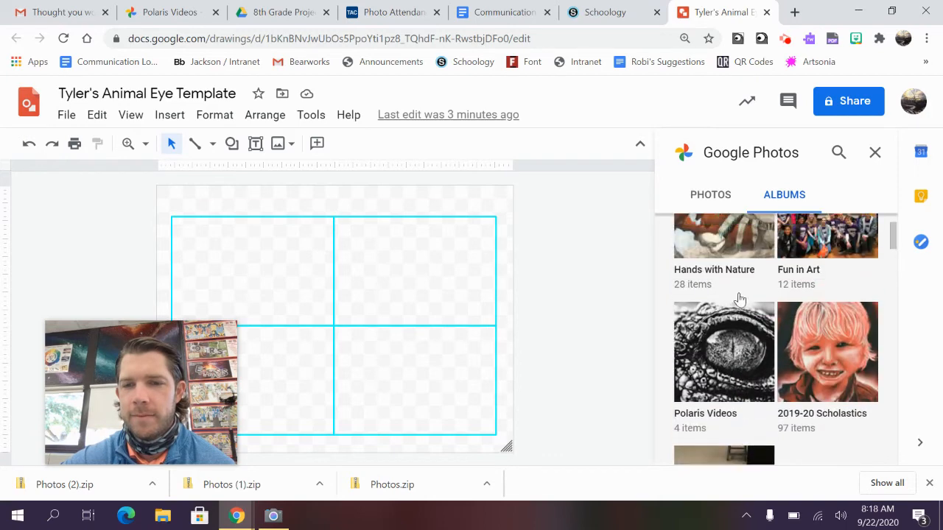
{"action": "left_click", "coordinate": [723, 341]}
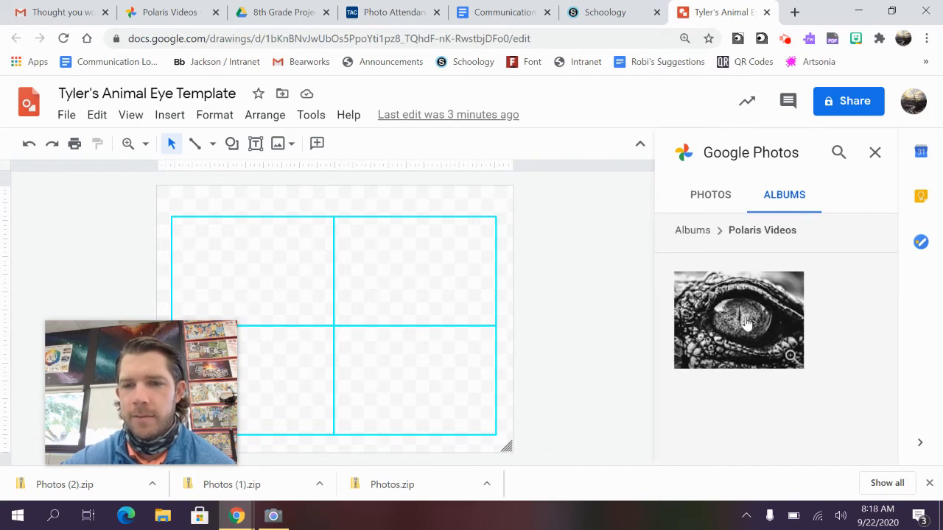
{"action": "left_click", "coordinate": [746, 322]}
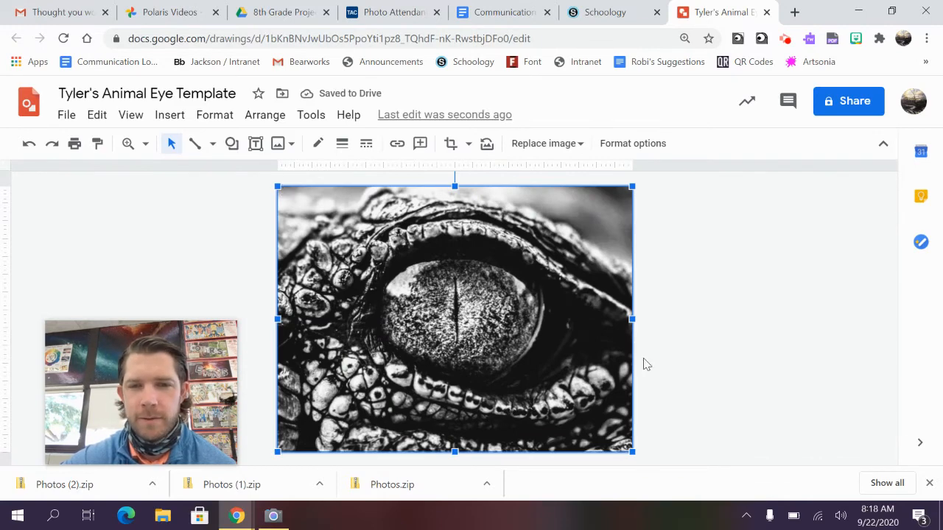
Step: Move the eye photo left over the grid and enlarge it to cover the whole grid
{"action": "left_click_drag", "start_coordinate": [452, 297], "coordinate": [606, 292]}
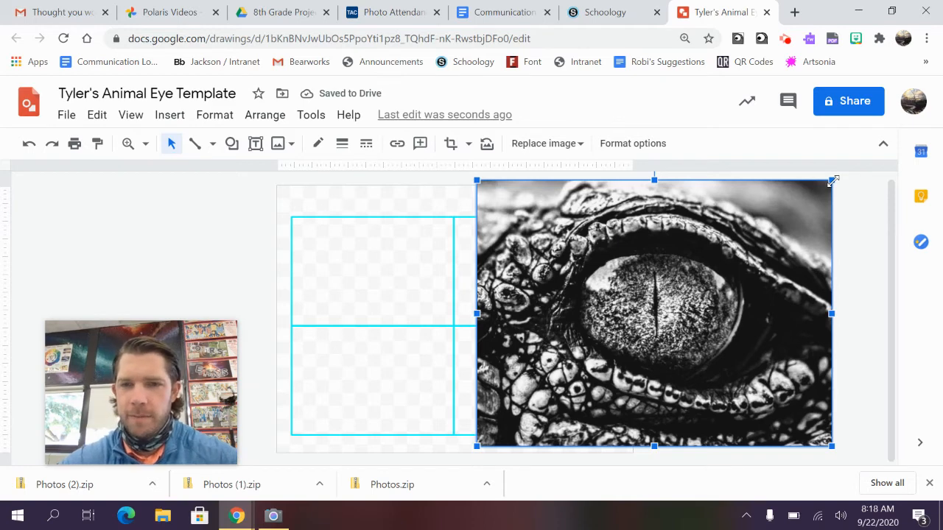
{"action": "left_click_drag", "start_coordinate": [832, 182], "coordinate": [763, 174]}
{"action": "key", "text": "ctrl+z"}
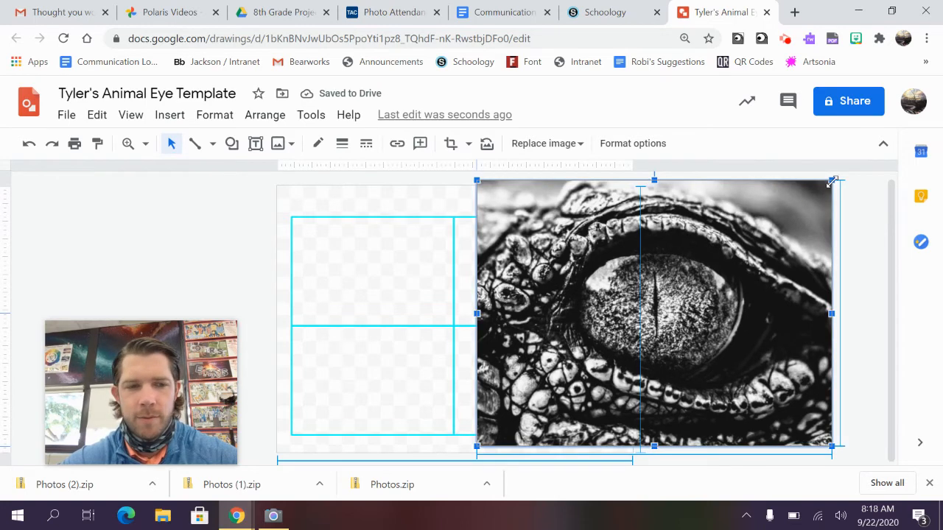
{"action": "left_click_drag", "start_coordinate": [832, 181], "coordinate": [763, 213]}
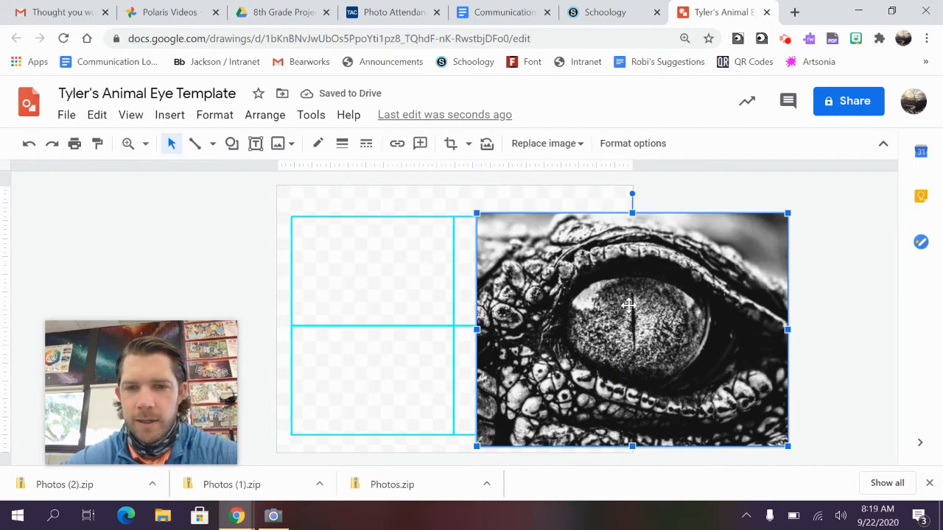
{"action": "left_click_drag", "start_coordinate": [628, 304], "coordinate": [626, 280]}
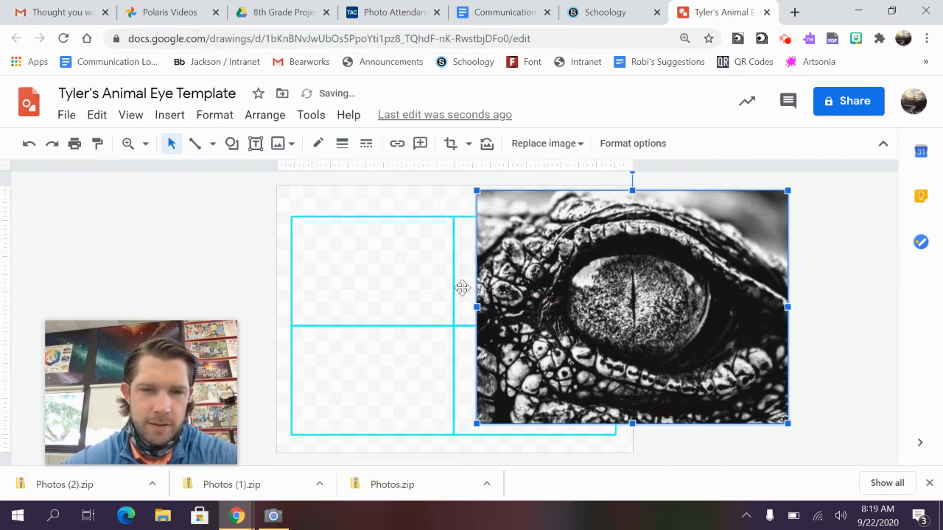
{"action": "left_click_drag", "start_coordinate": [638, 298], "coordinate": [452, 306]}
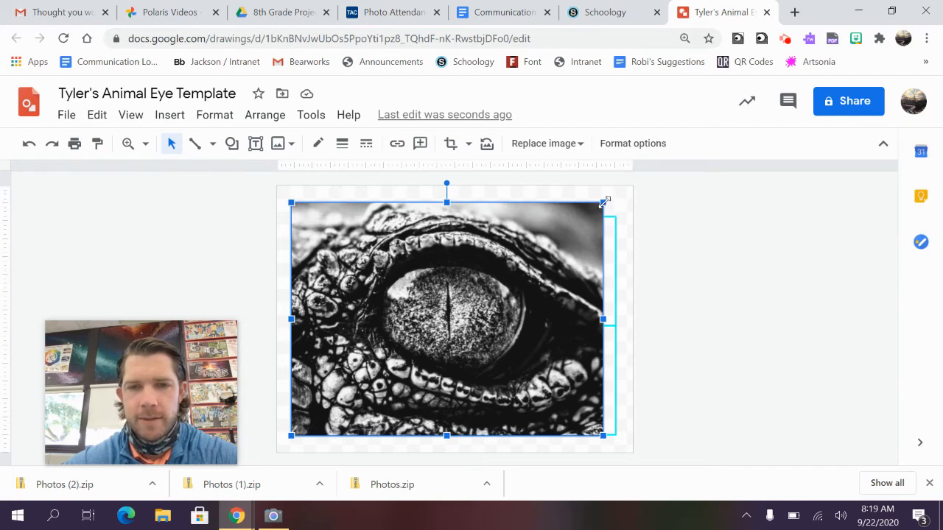
{"action": "left_click_drag", "start_coordinate": [605, 202], "coordinate": [614, 198]}
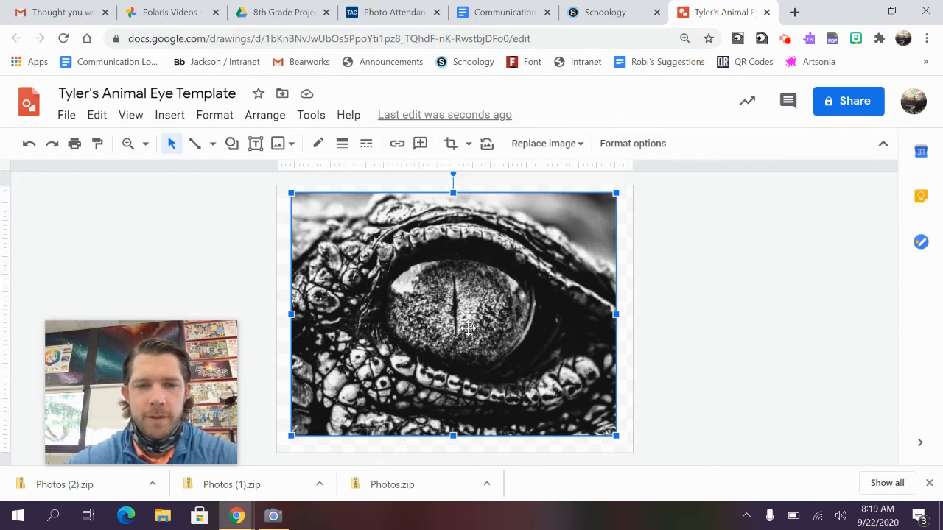
{"action": "left_click_drag", "start_coordinate": [180, 402], "coordinate": [793, 277]}
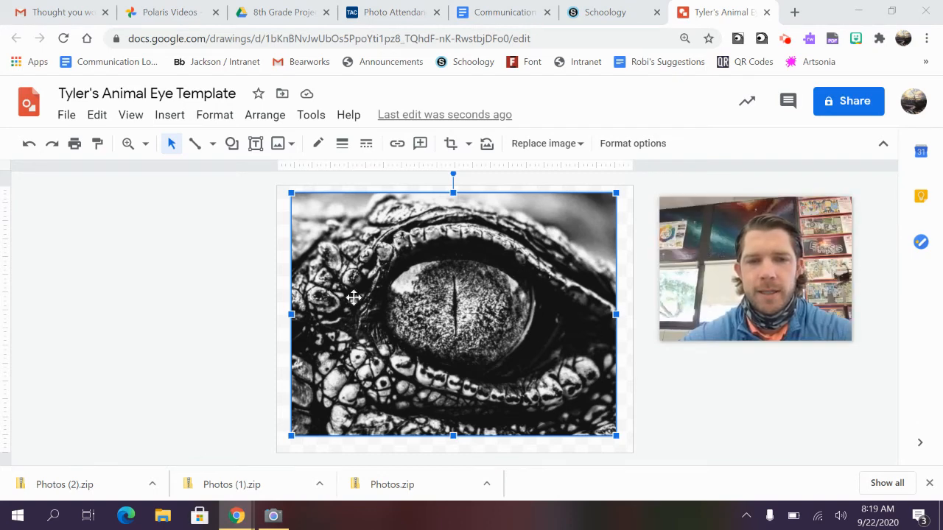
Step: Send the eye photo to back so the cyan grid lines show on top
{"action": "right_click", "coordinate": [458, 254]}
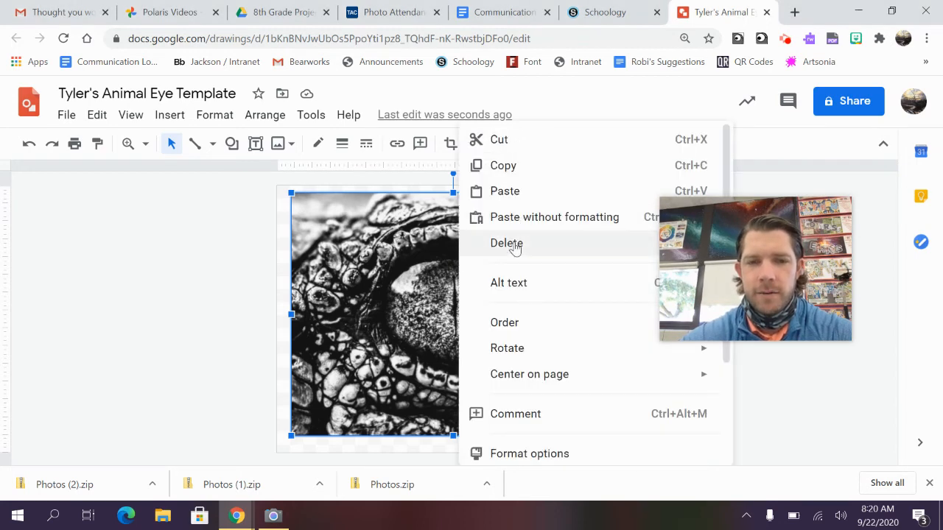
{"action": "mouse_move", "coordinate": [525, 324]}
{"action": "left_click_drag", "start_coordinate": [751, 245], "coordinate": [173, 238]}
{"action": "right_click", "coordinate": [379, 260]}
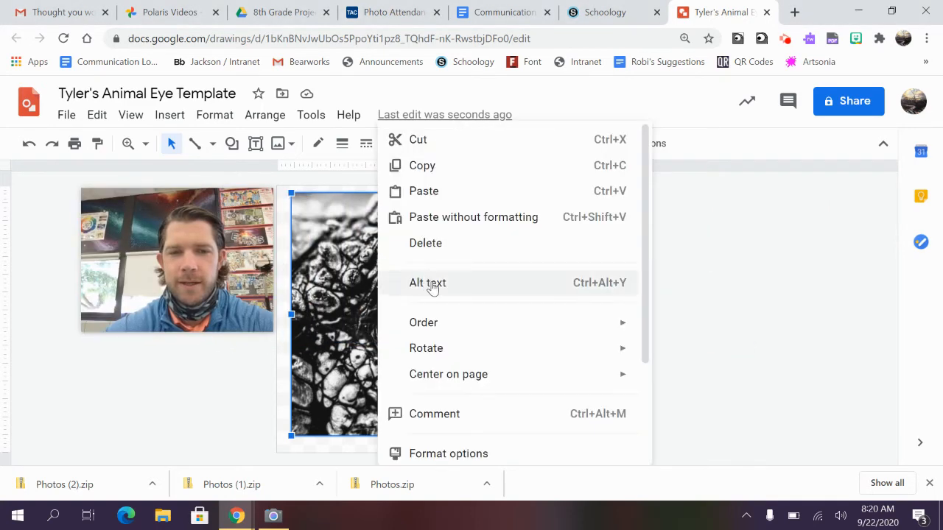
{"action": "mouse_move", "coordinate": [444, 321]}
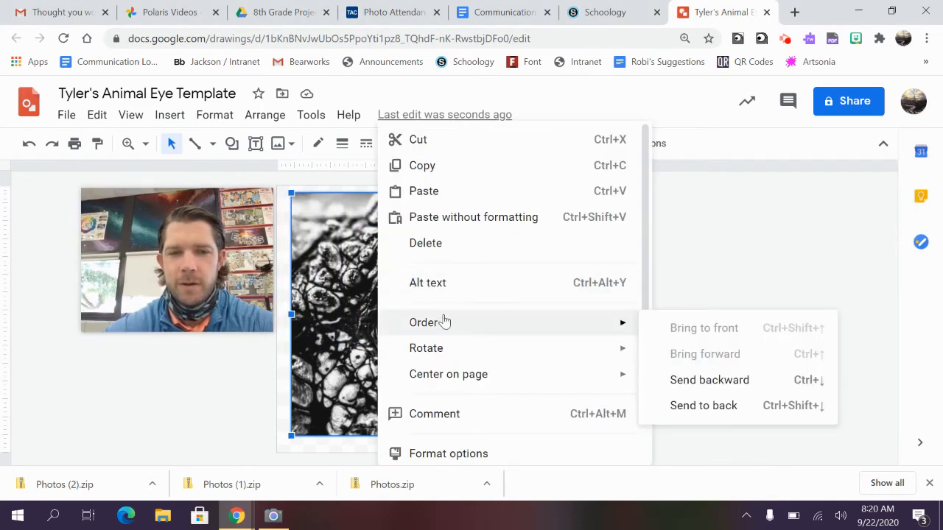
{"action": "left_click", "coordinate": [701, 406]}
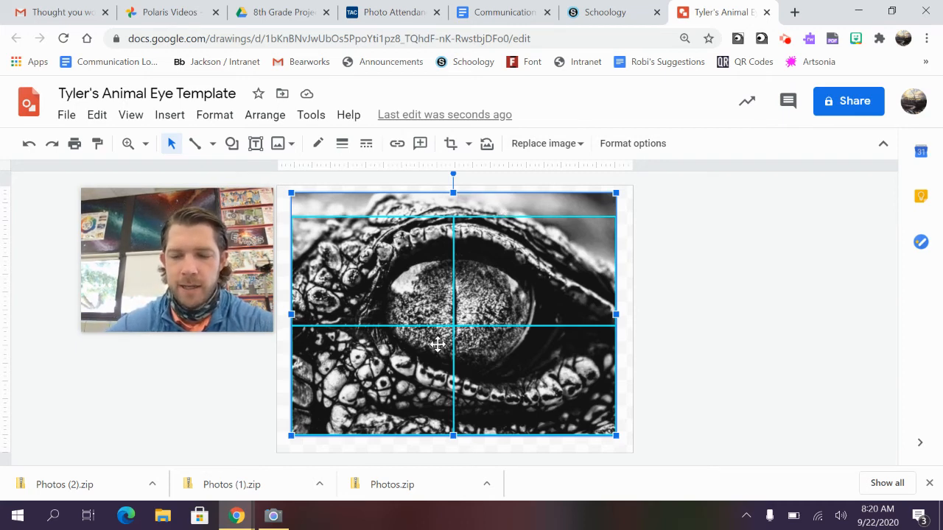
Step: Nudge the eye photo down two steps so its top meets the grid's top
{"action": "key", "text": "Down"}
{"action": "key", "text": "Down"}
{"action": "key", "text": "Down"}
{"action": "key", "text": "Down"}
{"action": "key", "text": "Down"}
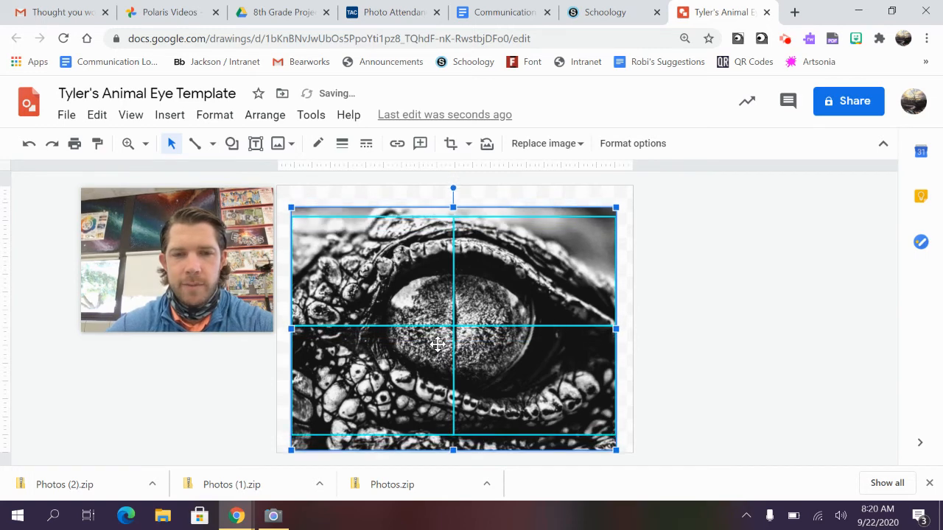
{"action": "key", "text": "Down"}
{"action": "key", "text": "Down"}
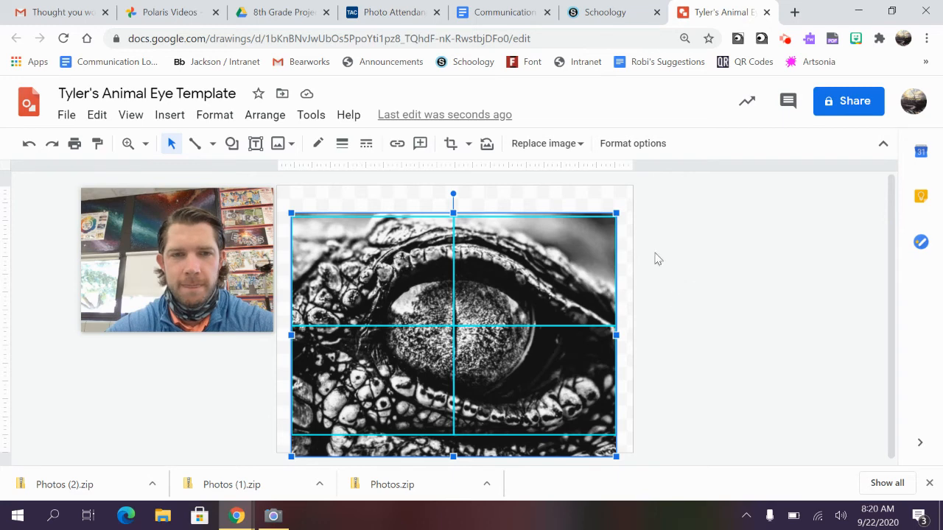
Step: Crop the photo's bottom edge up to the grid's lower line and deselect it
{"action": "left_click", "coordinate": [450, 144]}
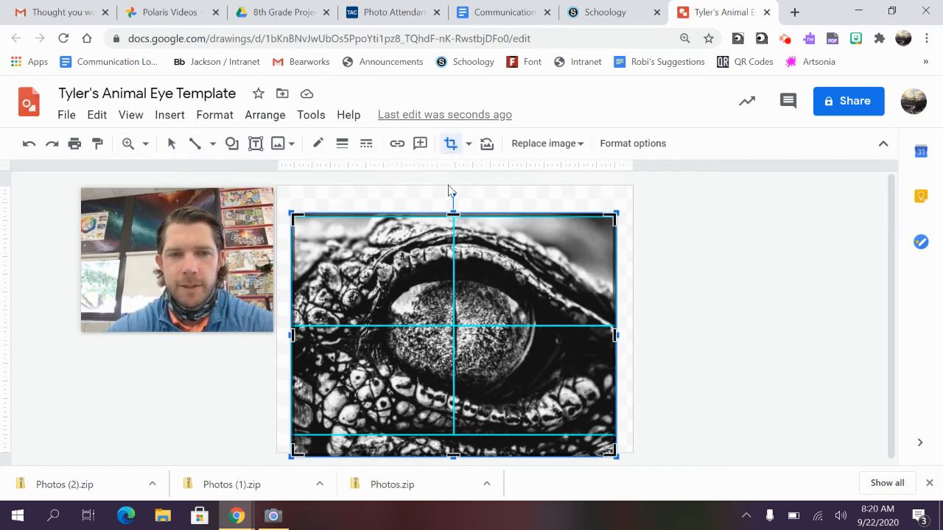
{"action": "left_click_drag", "start_coordinate": [453, 213], "coordinate": [452, 218]}
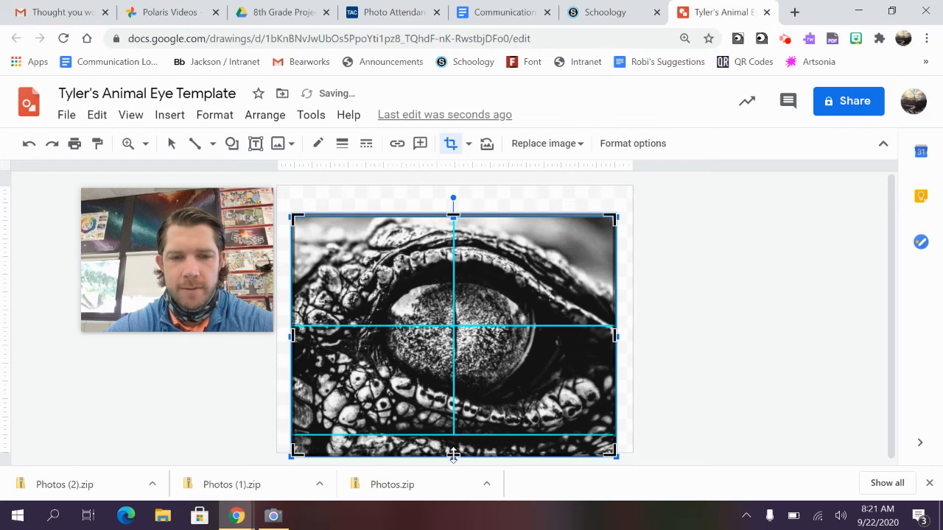
{"action": "left_click_drag", "start_coordinate": [453, 453], "coordinate": [456, 434]}
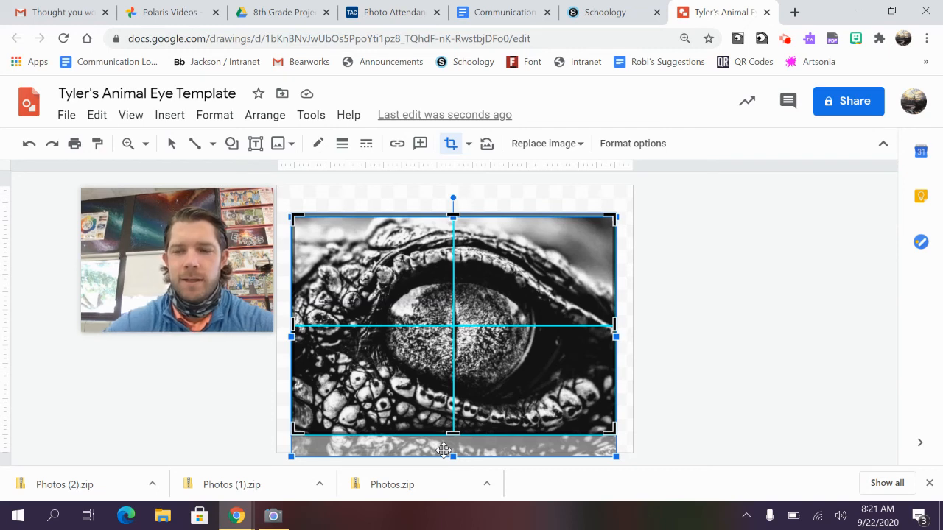
{"action": "key", "text": "Return"}
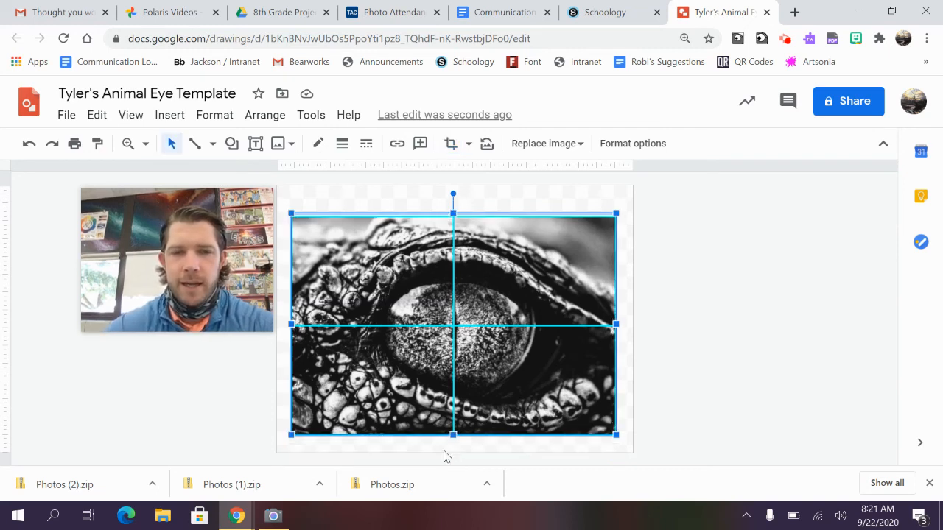
{"action": "left_click", "coordinate": [698, 373]}
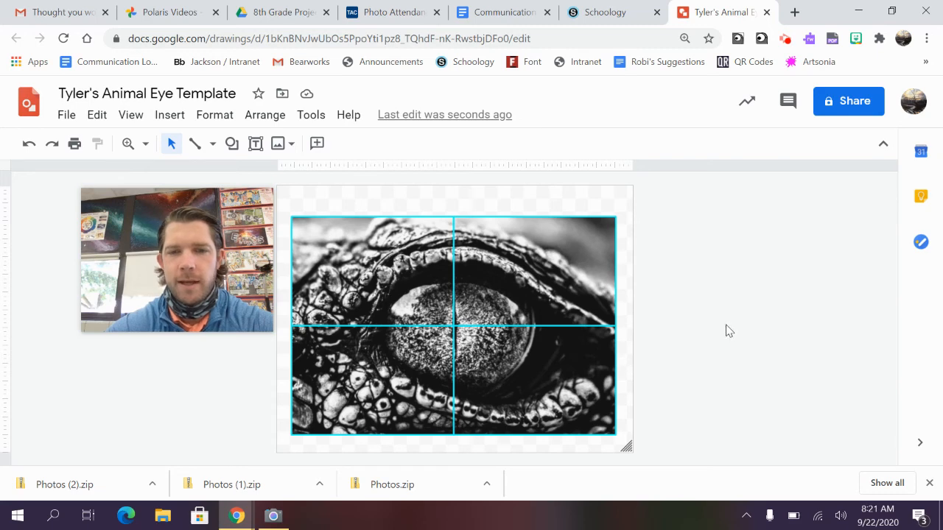
Step: Glance at the File menu without choosing anything, then collapse the title and menus into compact mode
{"action": "mouse_move", "coordinate": [221, 263]}
{"action": "left_mouse_down"}
{"action": "mouse_move", "coordinate": [466, 288]}
{"action": "mouse_move", "coordinate": [816, 273]}
{"action": "left_mouse_up"}
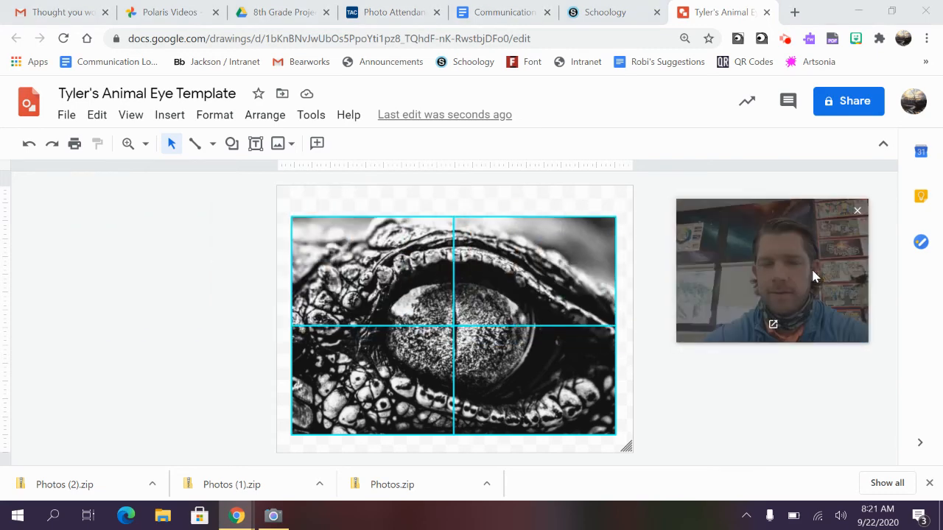
{"action": "left_click", "coordinate": [134, 307]}
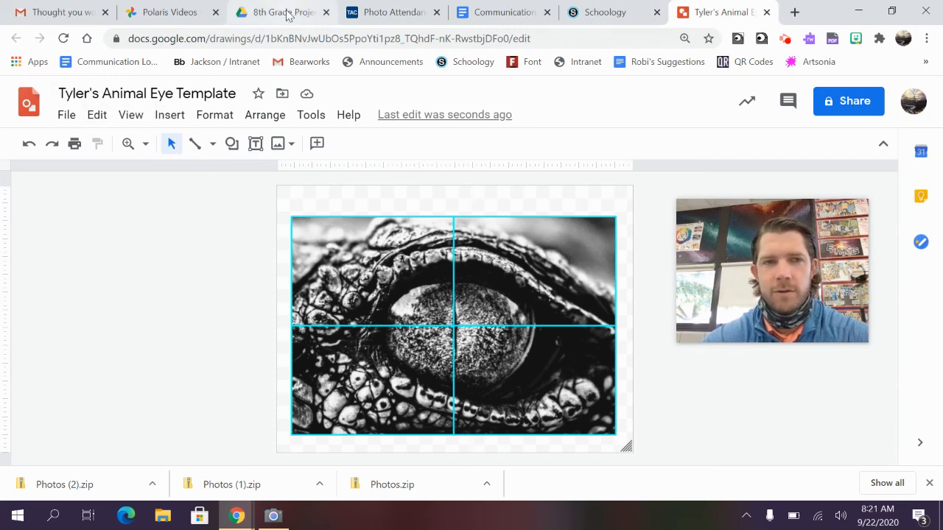
{"action": "left_click", "coordinate": [65, 113]}
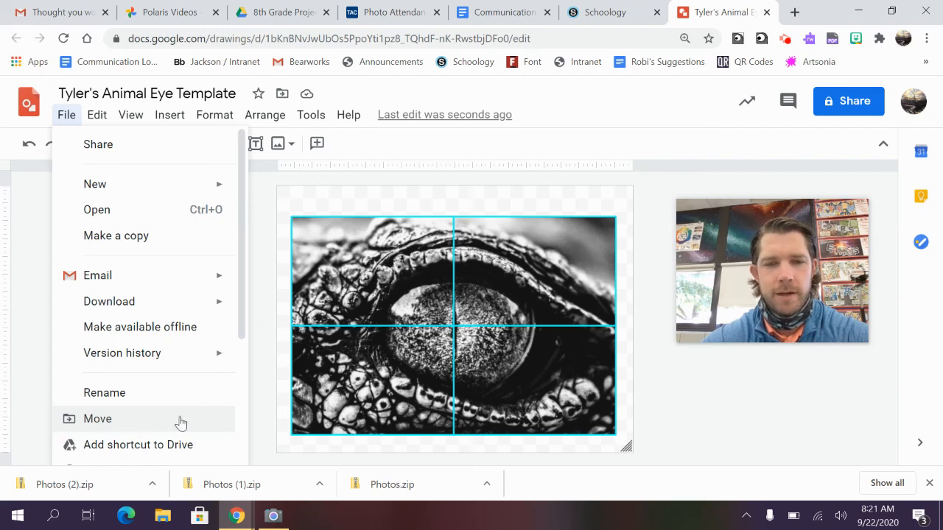
{"action": "left_click", "coordinate": [707, 402]}
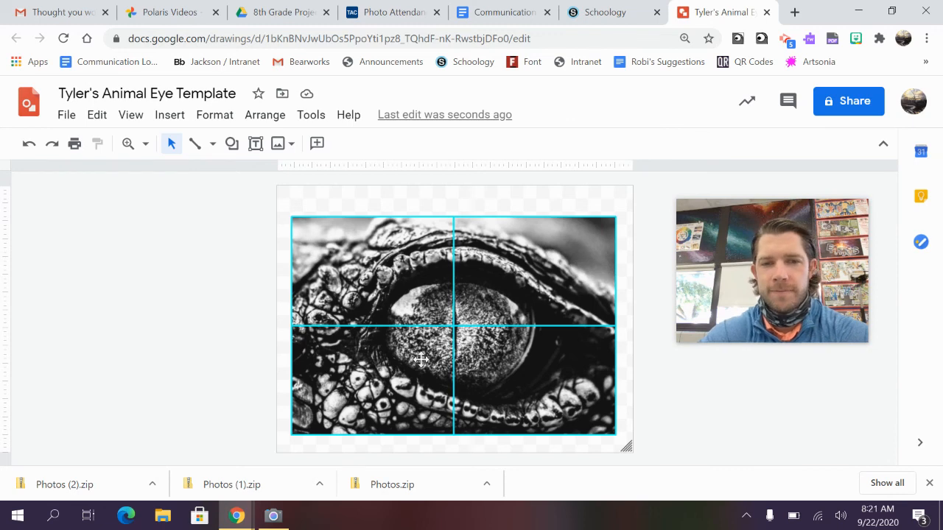
{"action": "left_click", "coordinate": [883, 143]}
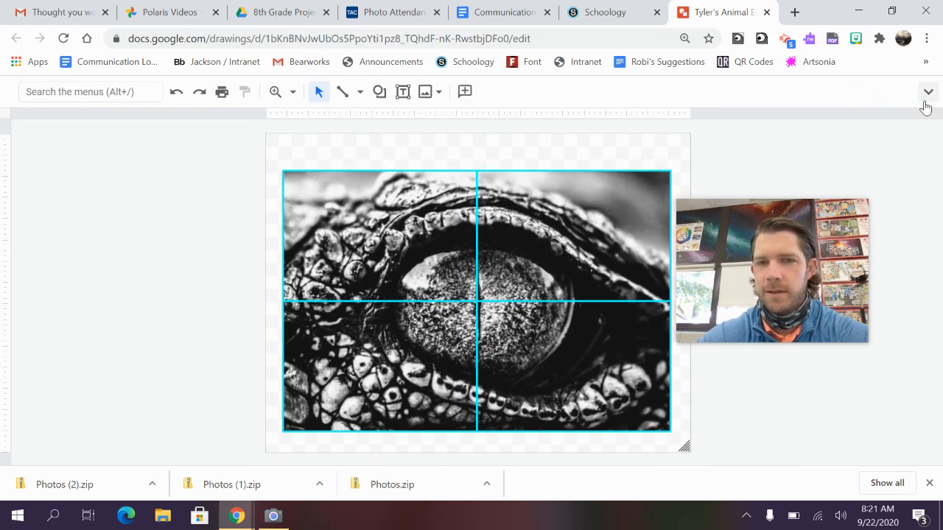
Step: Zoom in on the eye's upper-left corner to inspect where the photo meets the cyan grid
{"action": "left_click", "coordinate": [275, 91]}
{"action": "left_click", "coordinate": [389, 240]}
{"action": "scroll", "coordinate": [393, 260], "scroll_direction": "up", "scroll_amount": 2}
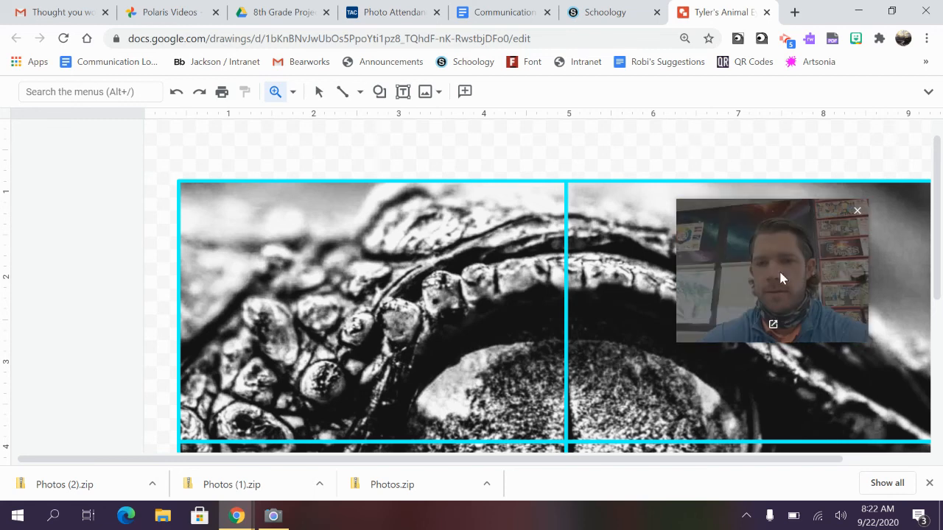
{"action": "left_click_drag", "start_coordinate": [778, 269], "coordinate": [826, 195]}
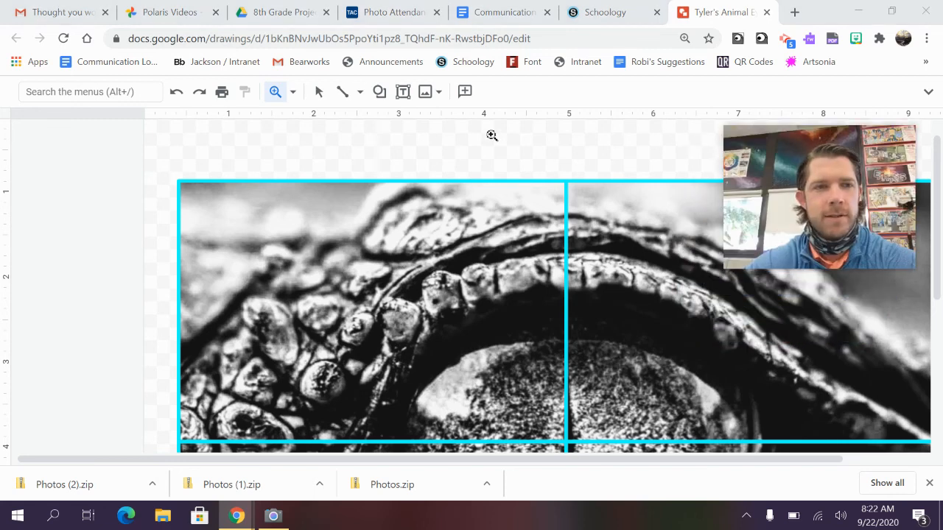
{"action": "left_click", "coordinate": [785, 39]}
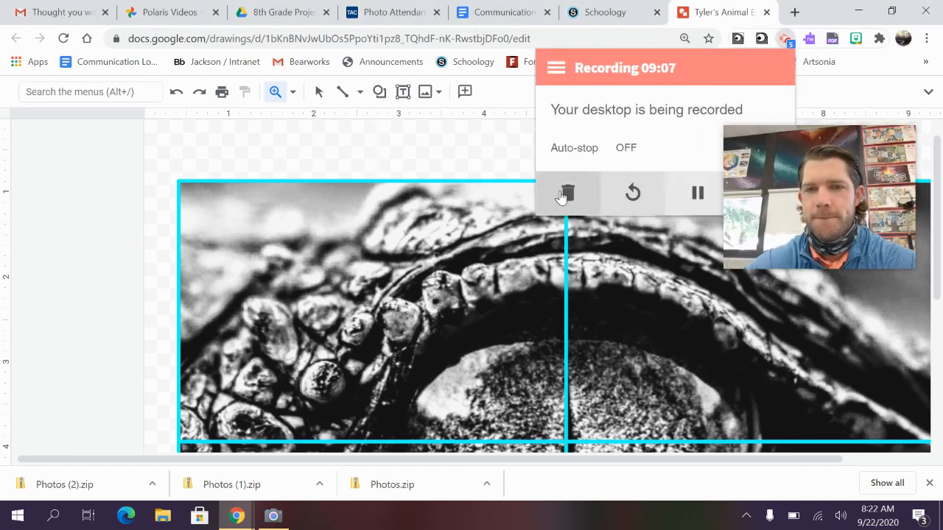